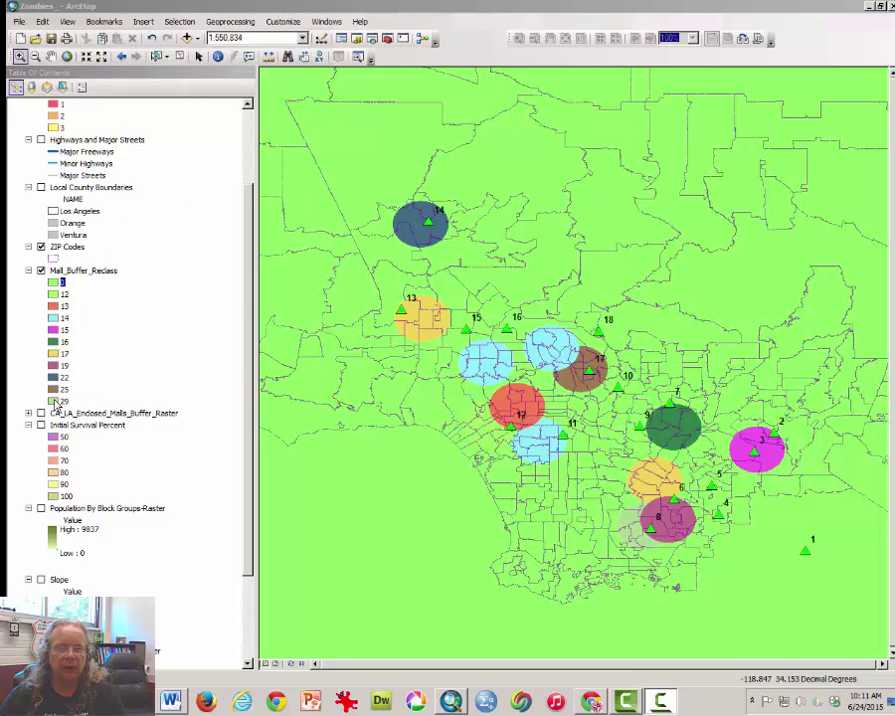
- Recolour the class 25 symbol of Mall_Buffer_Reclass to red
double_click(54, 401)
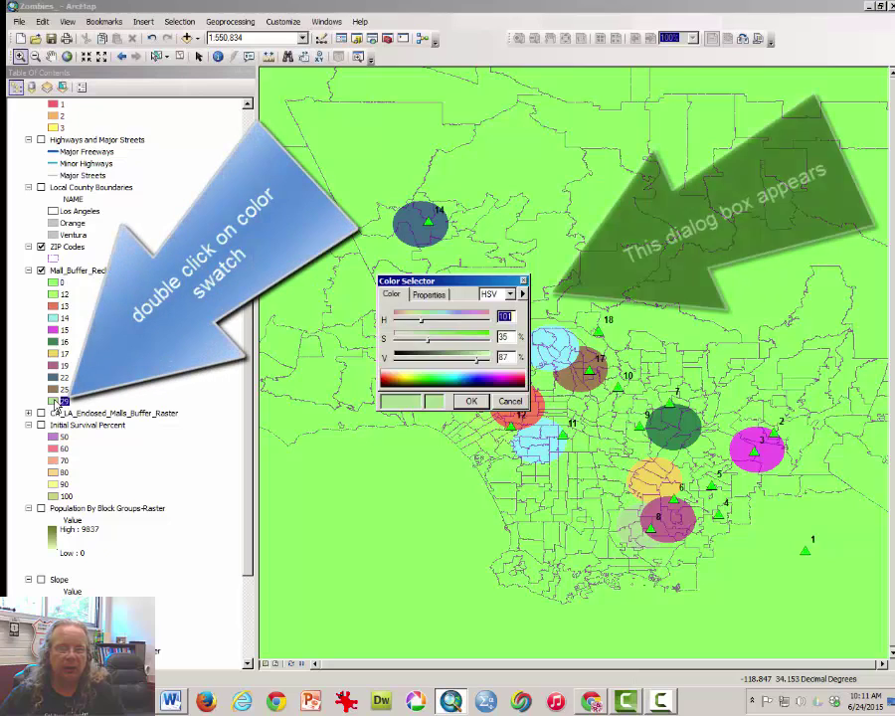
left_click(386, 384)
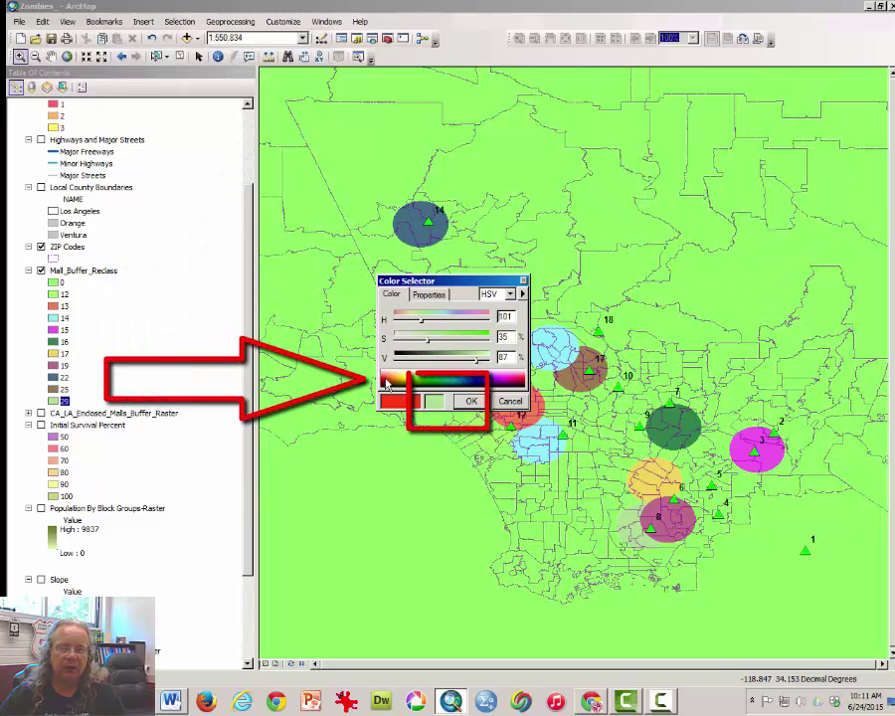
left_click(471, 401)
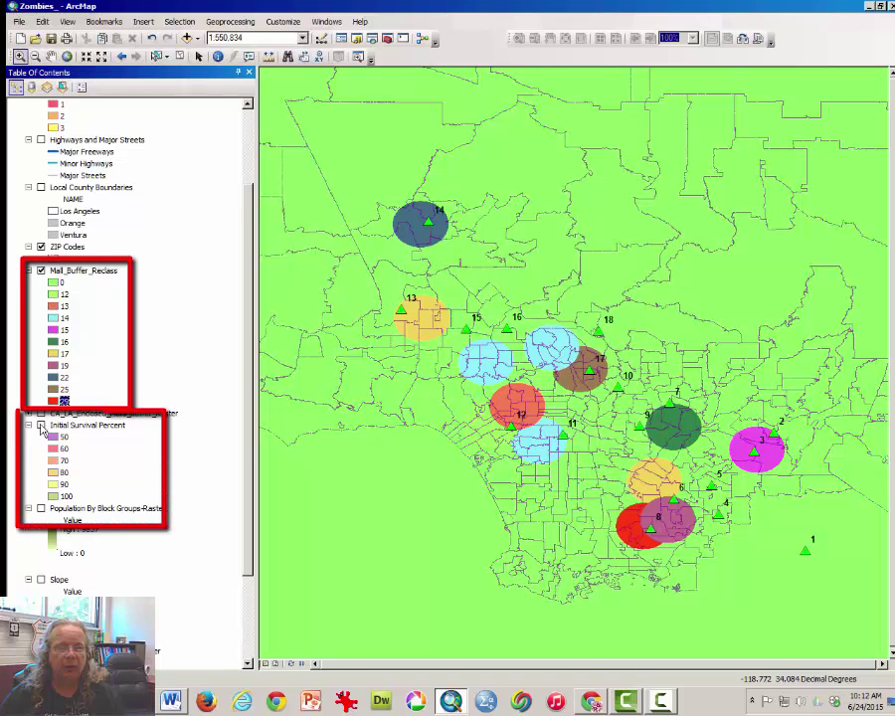
- Turn on Initial Survival Percent, compare it with Mall_Buffer_Reclass, then leave the buffers hidden
left_click(41, 425)
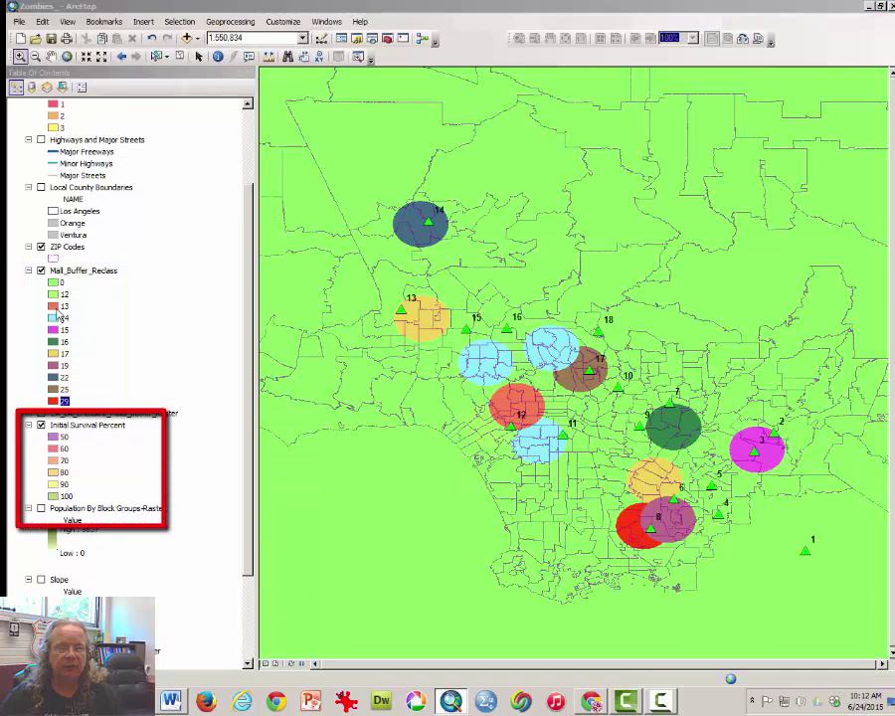
left_click(41, 272)
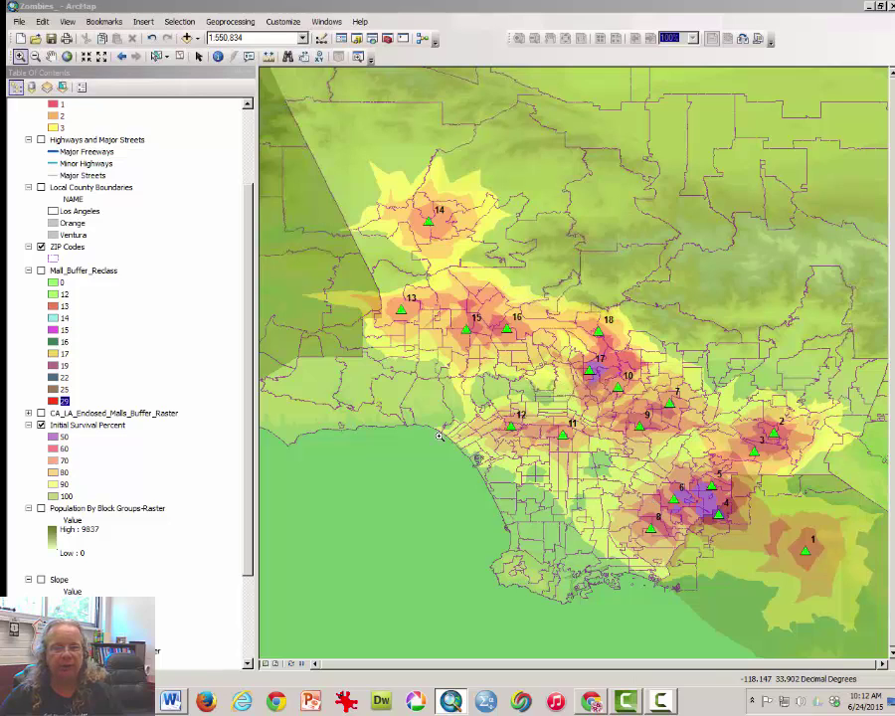
left_click(42, 273)
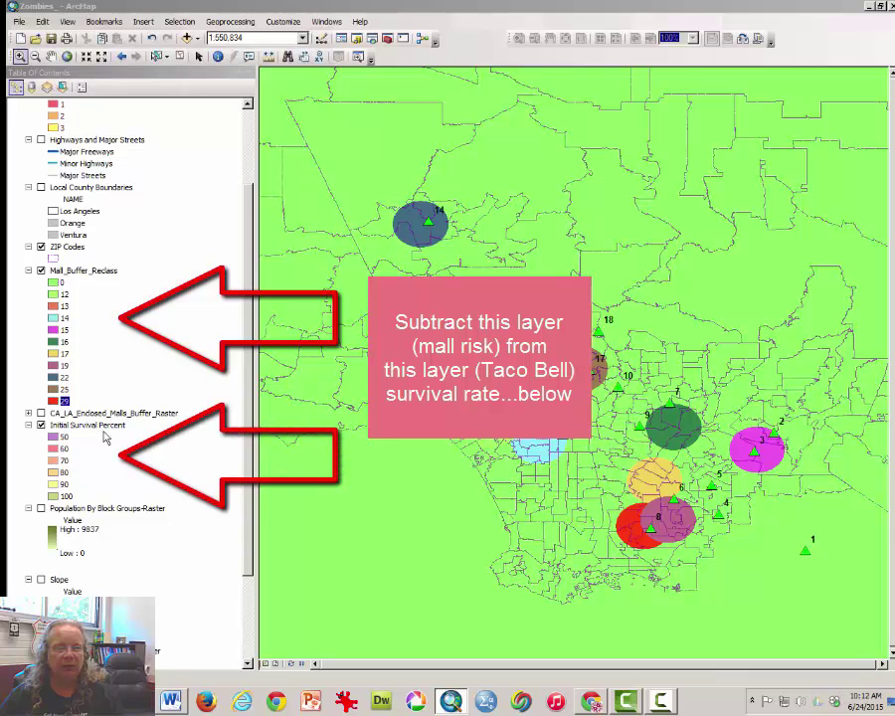
left_click(41, 271)
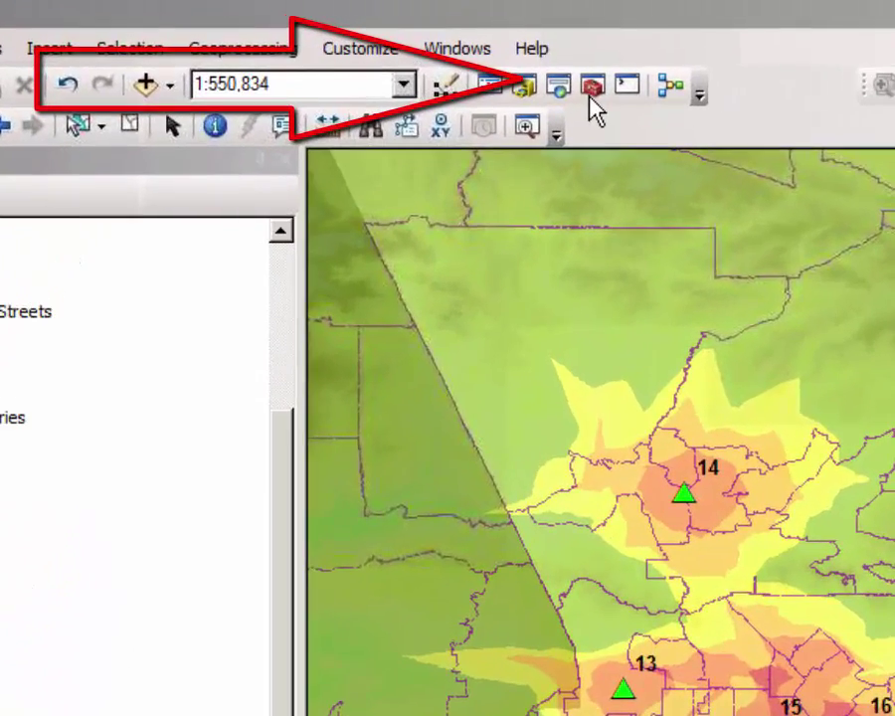
- Collapse Reclass, expand Spatial Analyst Tools > Map Algebra, and launch Raster Calculator
left_click(592, 89)
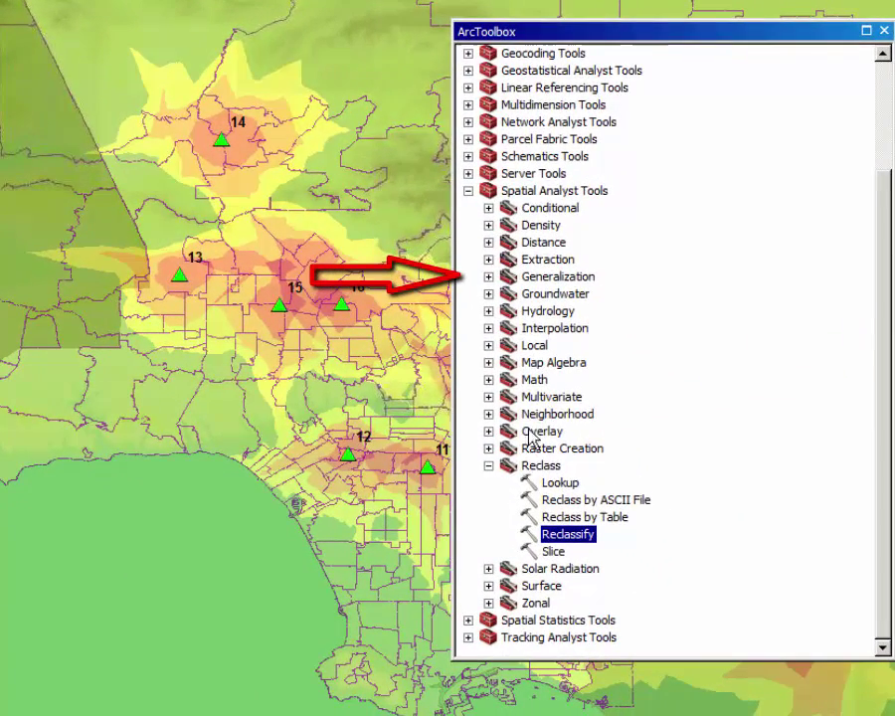
left_click(489, 466)
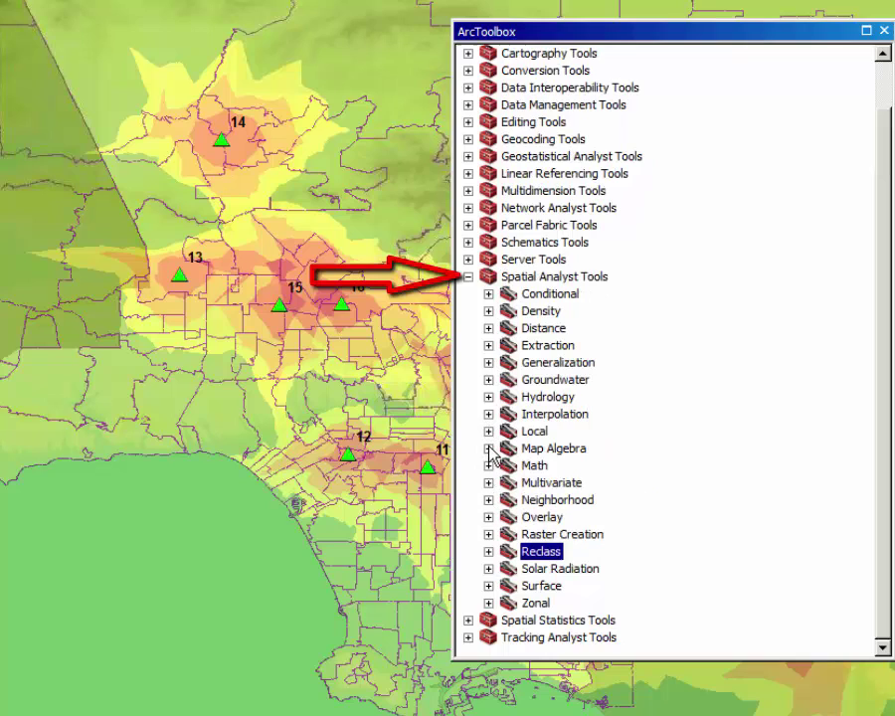
left_click(488, 448)
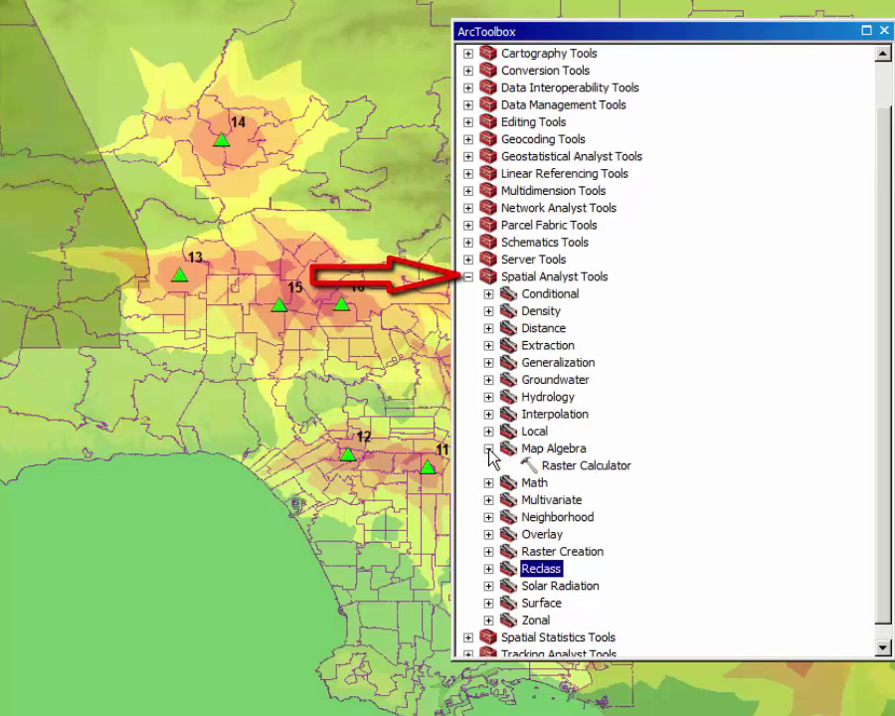
left_click(573, 470)
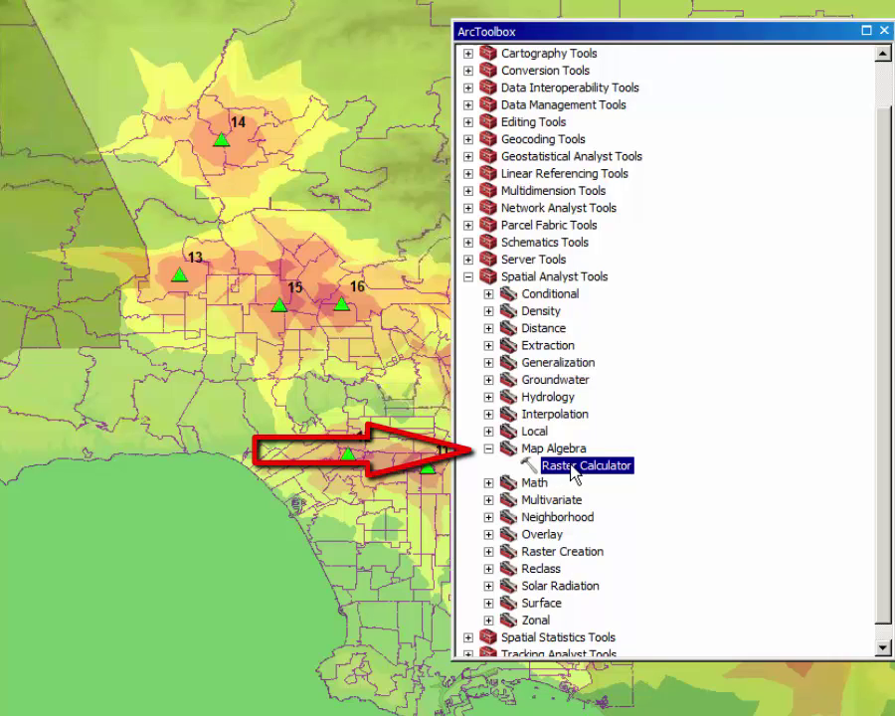
double_click(574, 465)
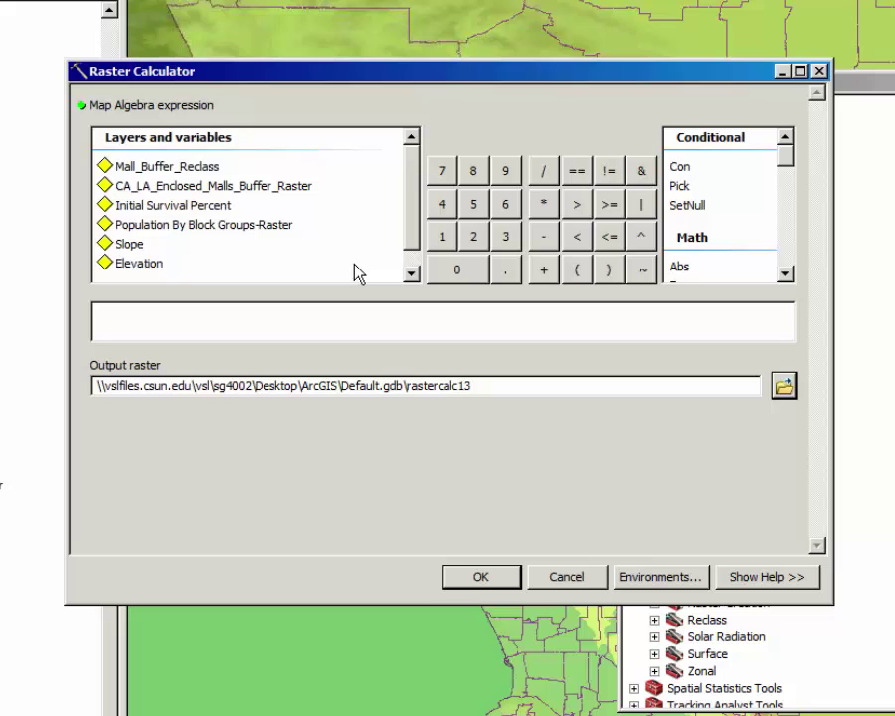
- Calculate "Initial Survival Percent" - "Mall_Buffer_Reclass" into output raster survival_pct_malls
double_click(189, 213)
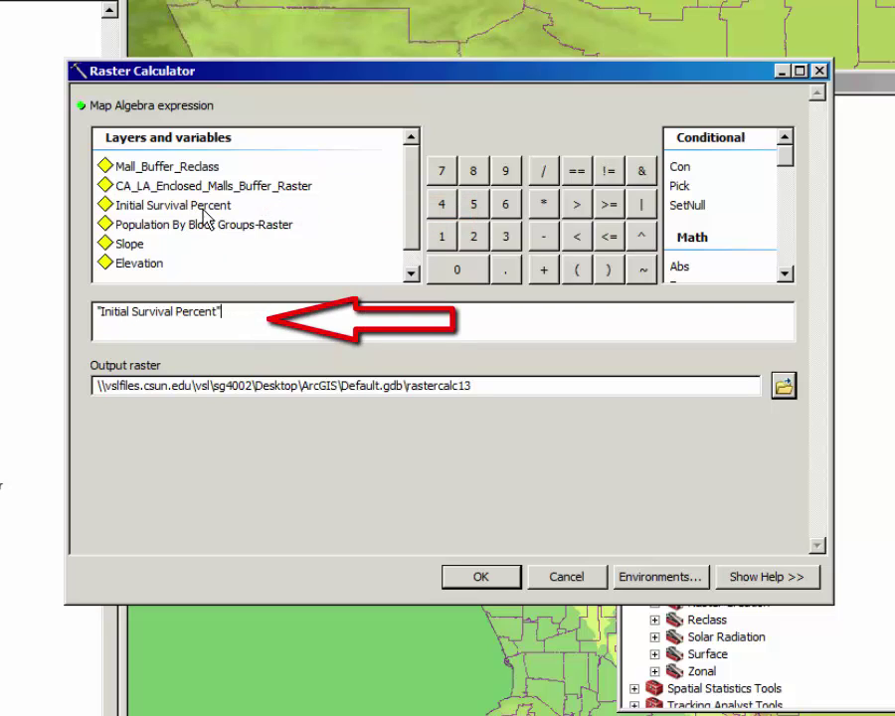
left_click(544, 238)
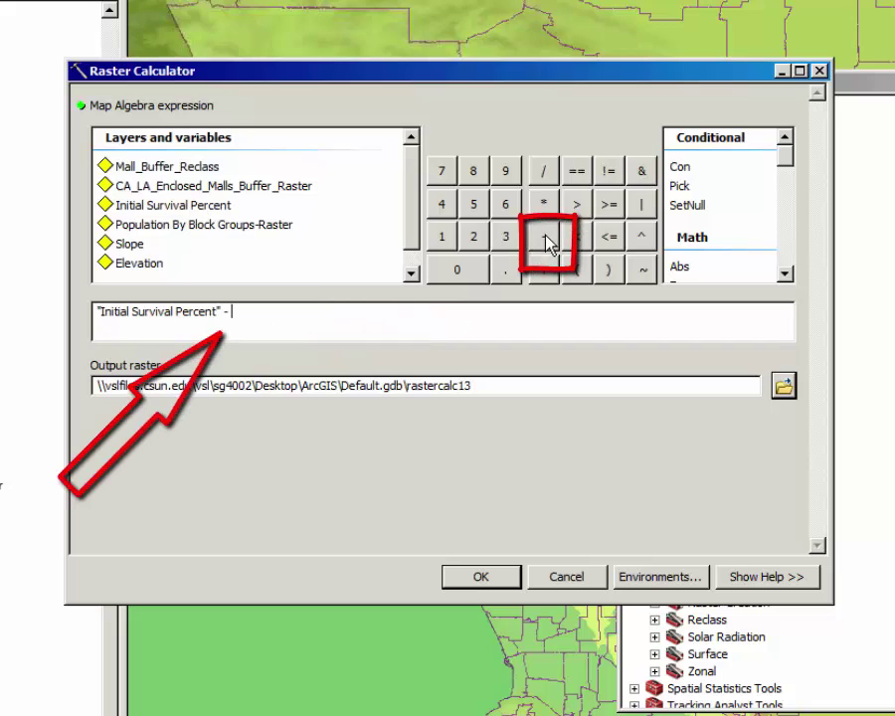
left_click(176, 170)
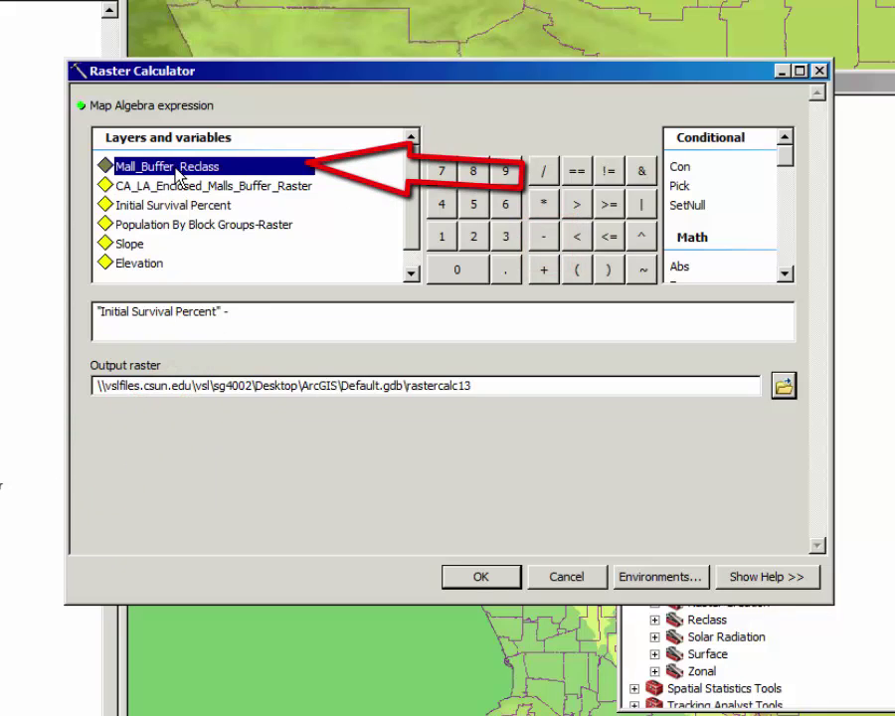
double_click(176, 170)
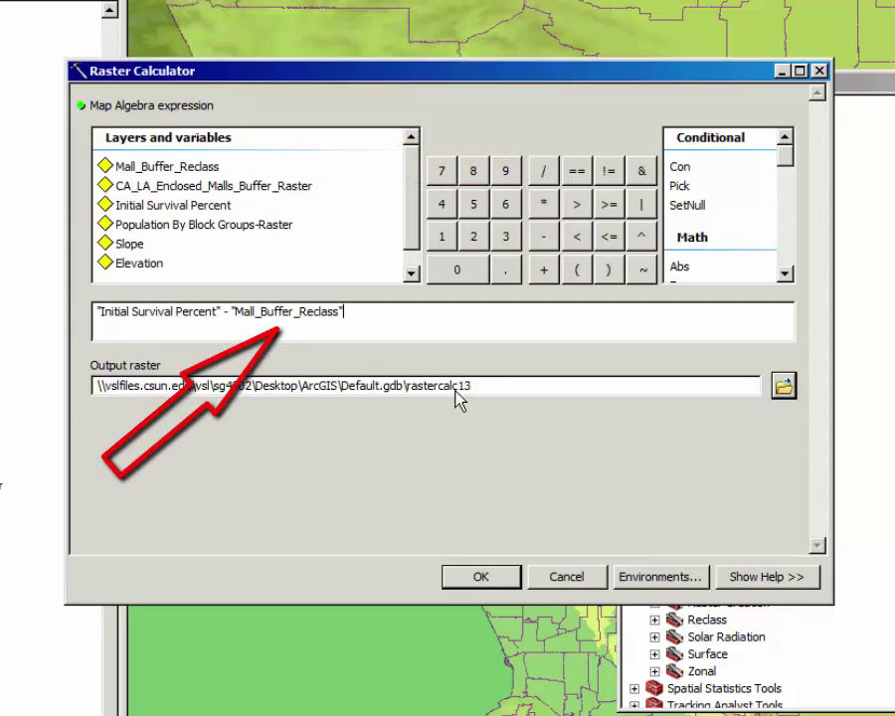
left_click_drag(470, 388, 409, 390)
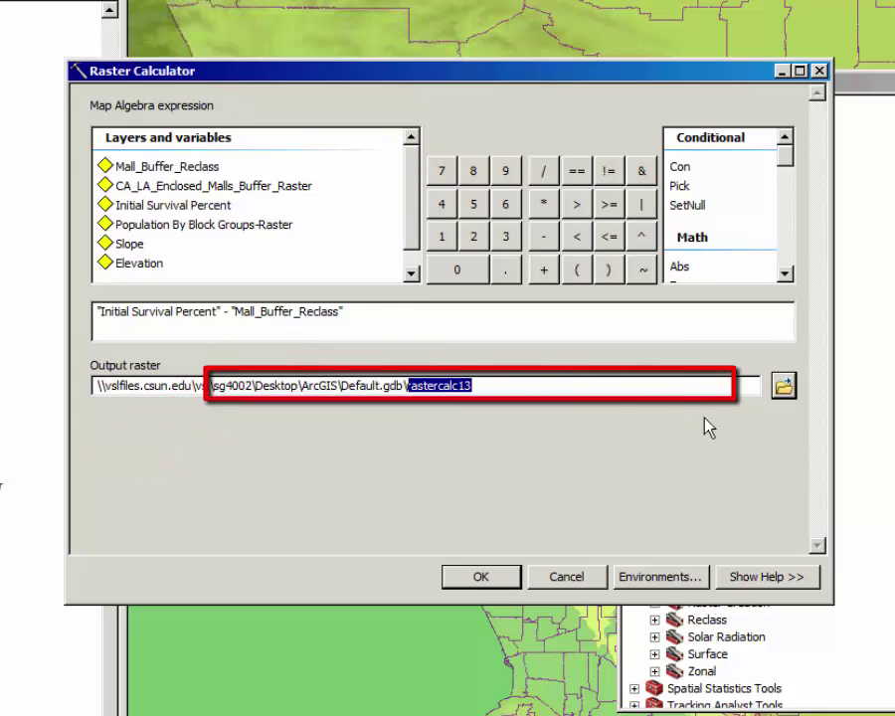
type("survival_pct_")
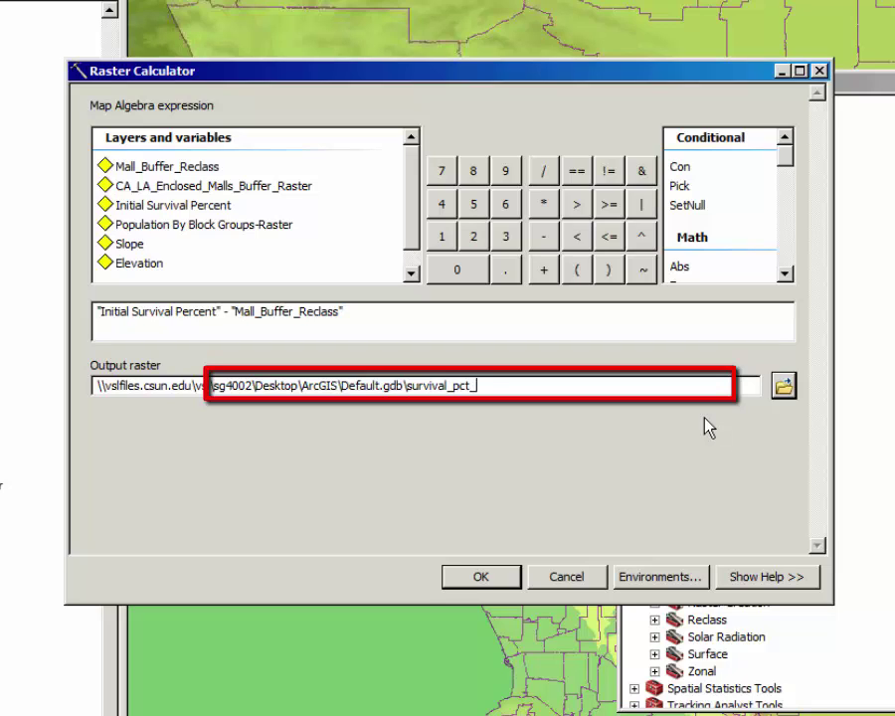
type("malls")
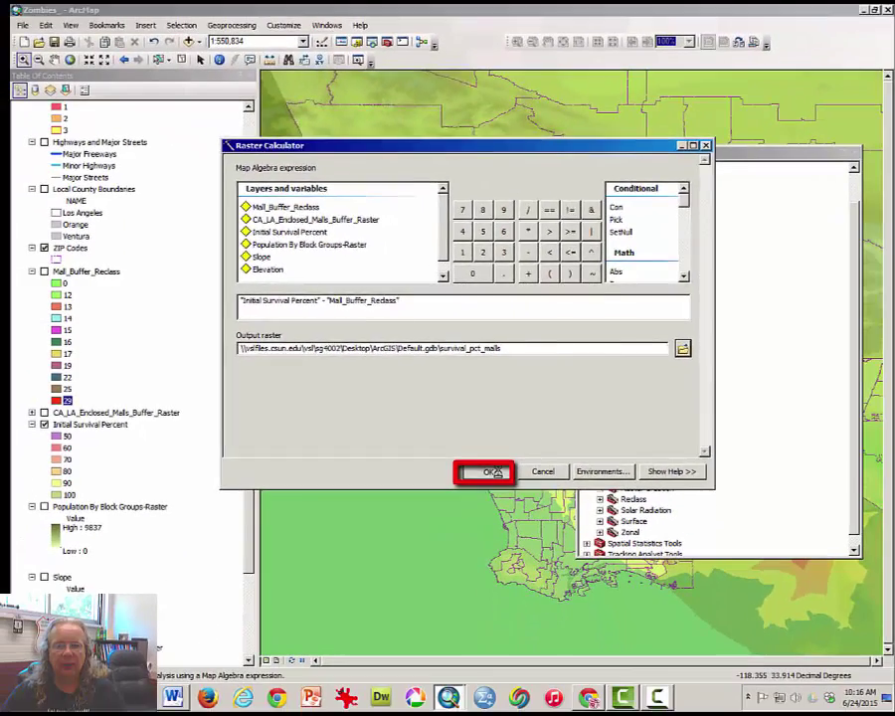
left_click(497, 511)
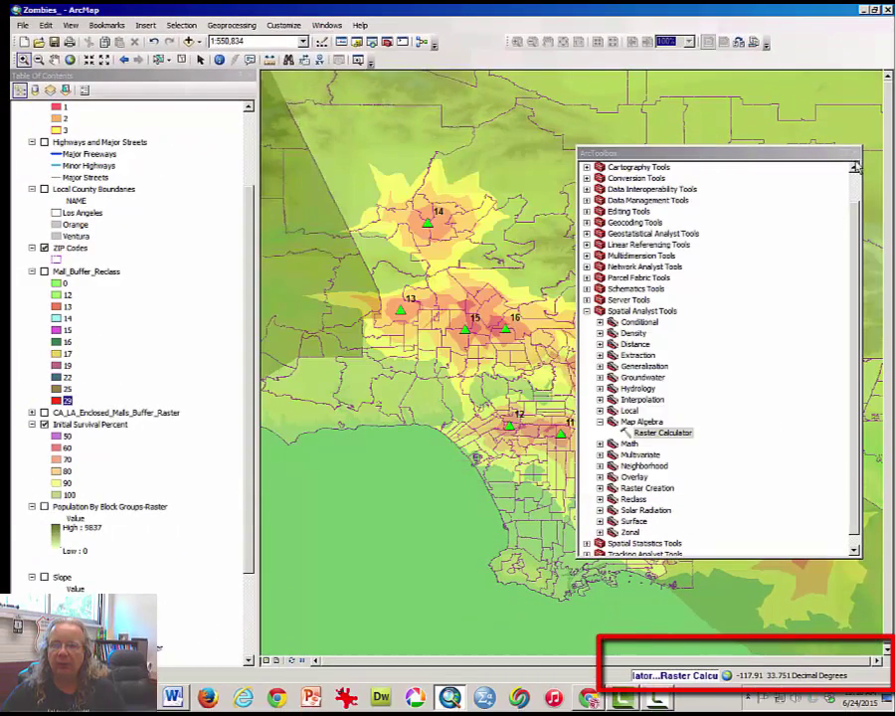
- Close ArcToolbox so the survival_pct_malls result shows on the map
left_click(854, 152)
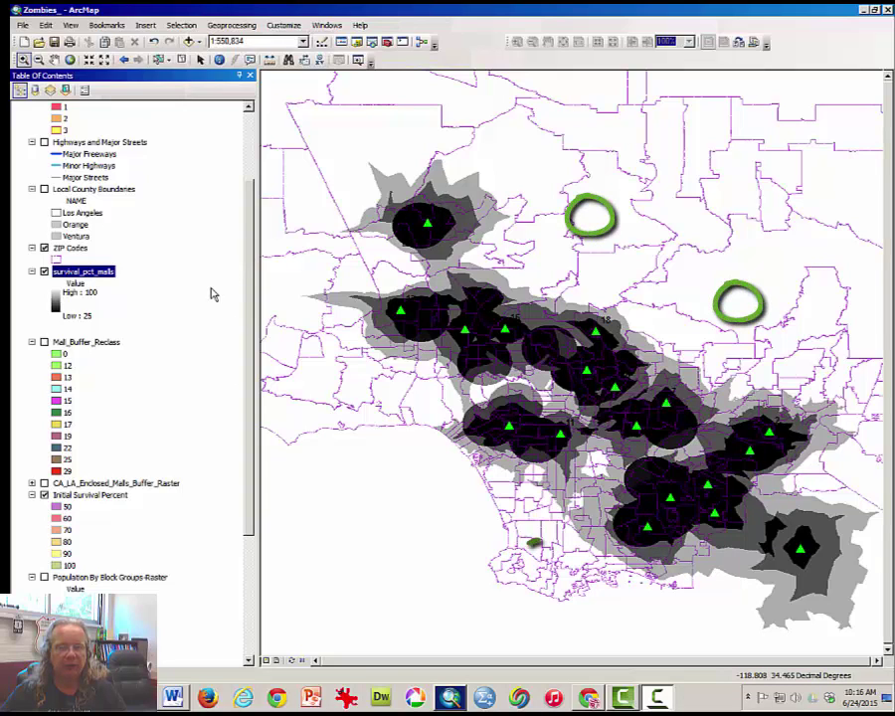
- Collapse the Mall_Buffer_Reclass legend, then hide and collapse Initial Survival Percent
left_click(30, 342)
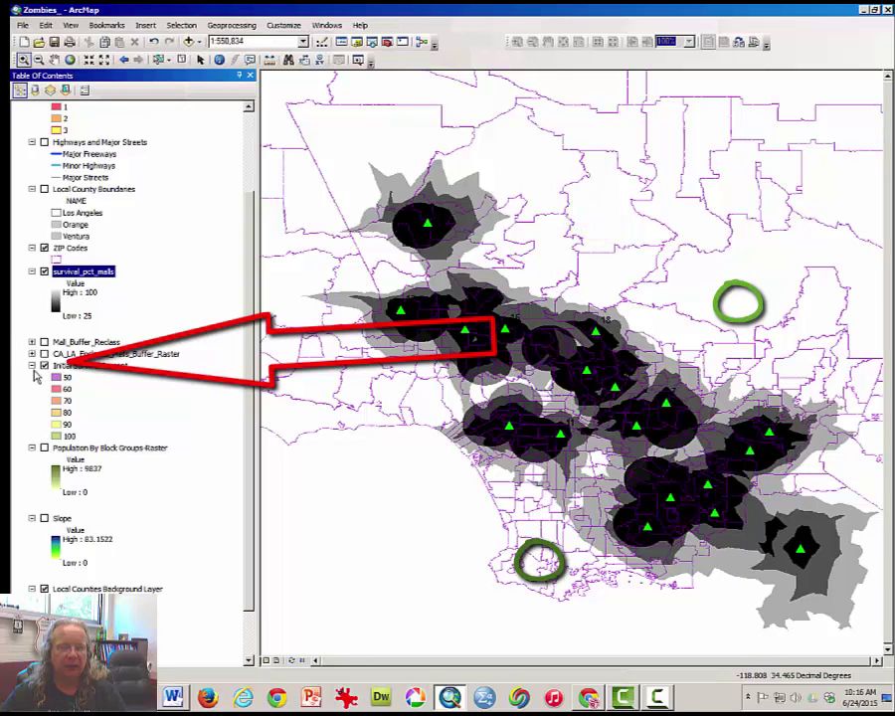
left_click(42, 367)
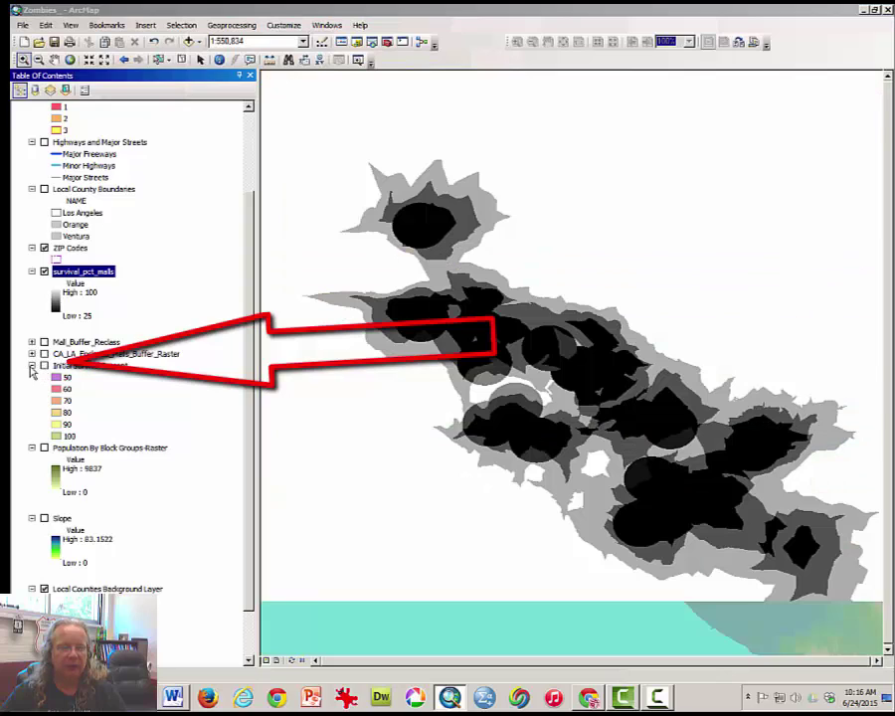
left_click(31, 367)
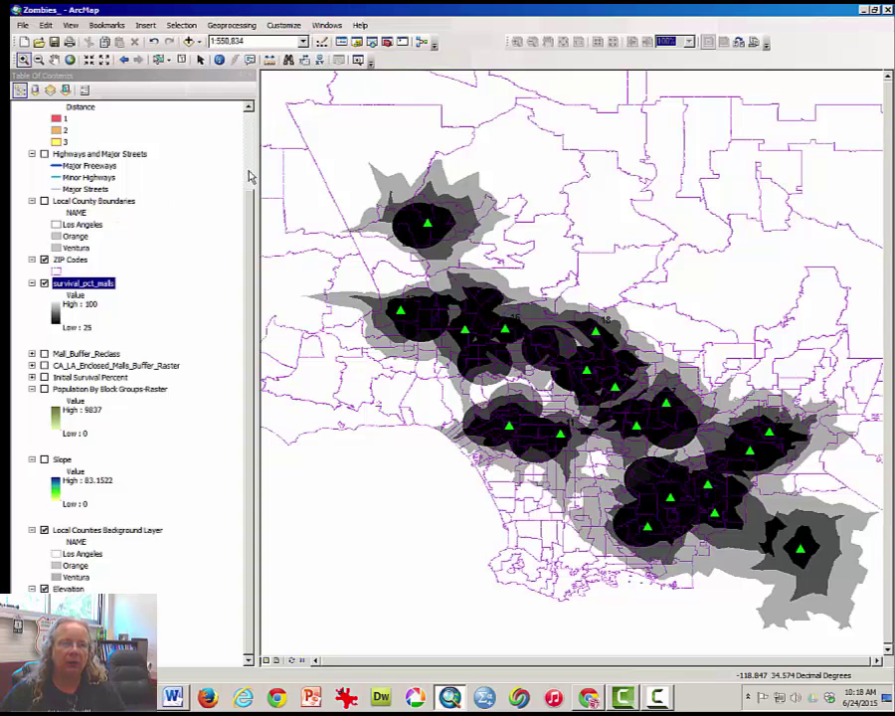
- Hide the TacoBells points layer in the Table of Contents
scroll(248, 176, "up", 3)
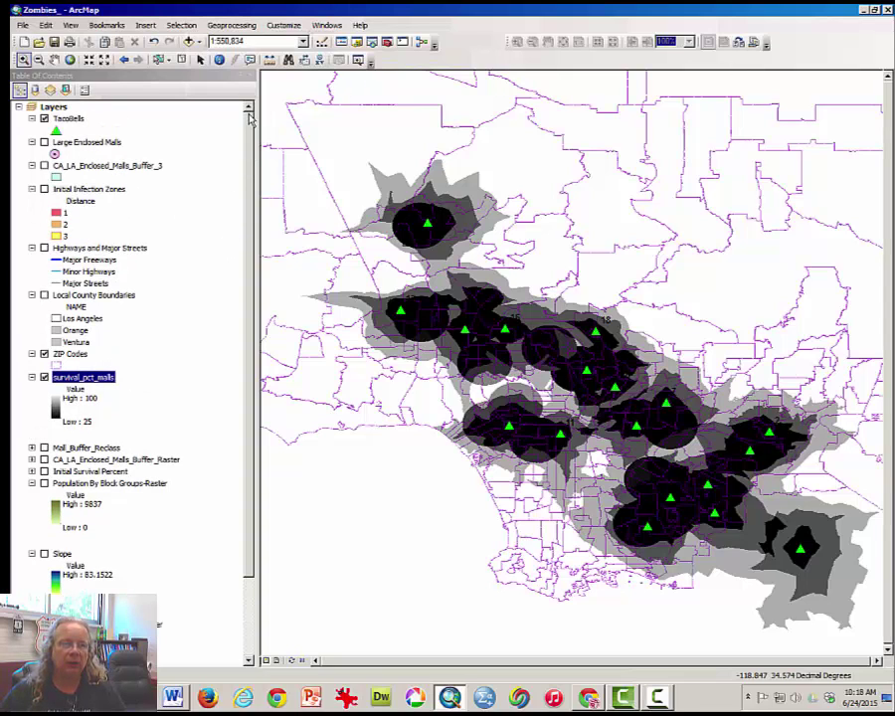
left_click(44, 119)
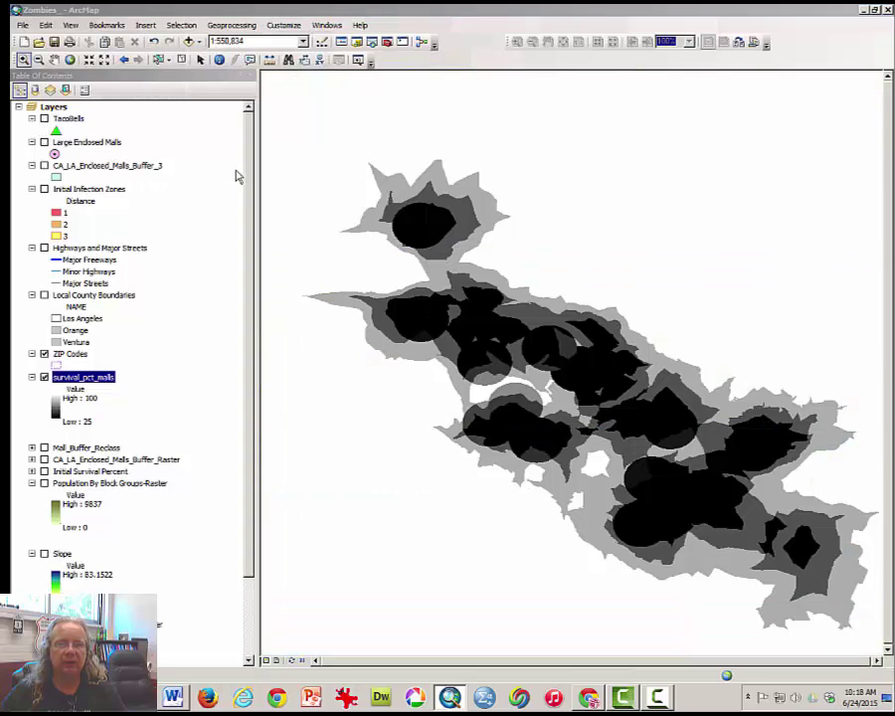
scroll(252, 219, "down", 3)
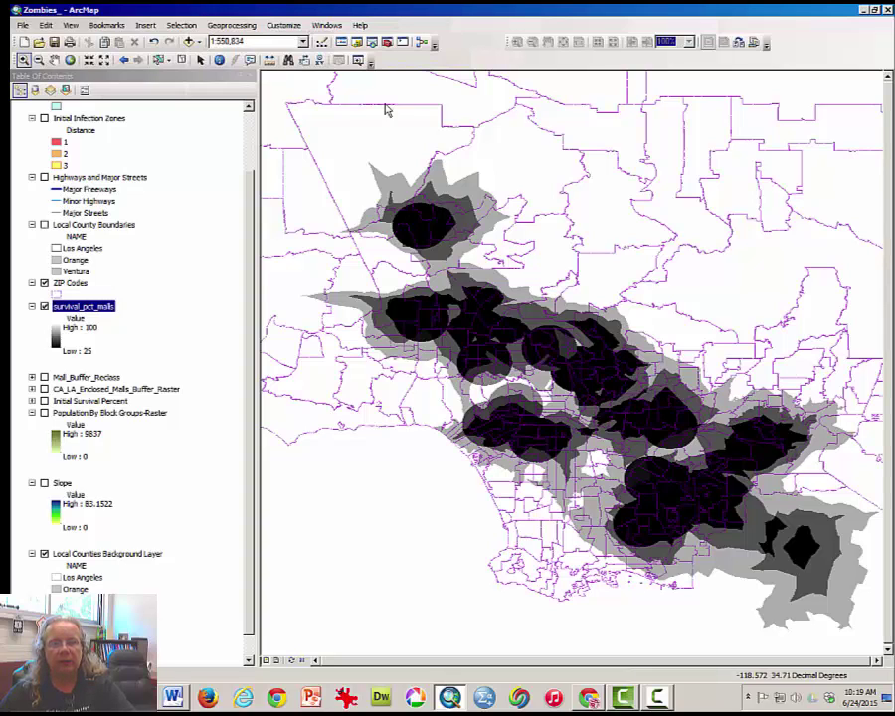
- Open Raster Calculator from ArcToolbox and start a Con conditional expression
left_click(386, 44)
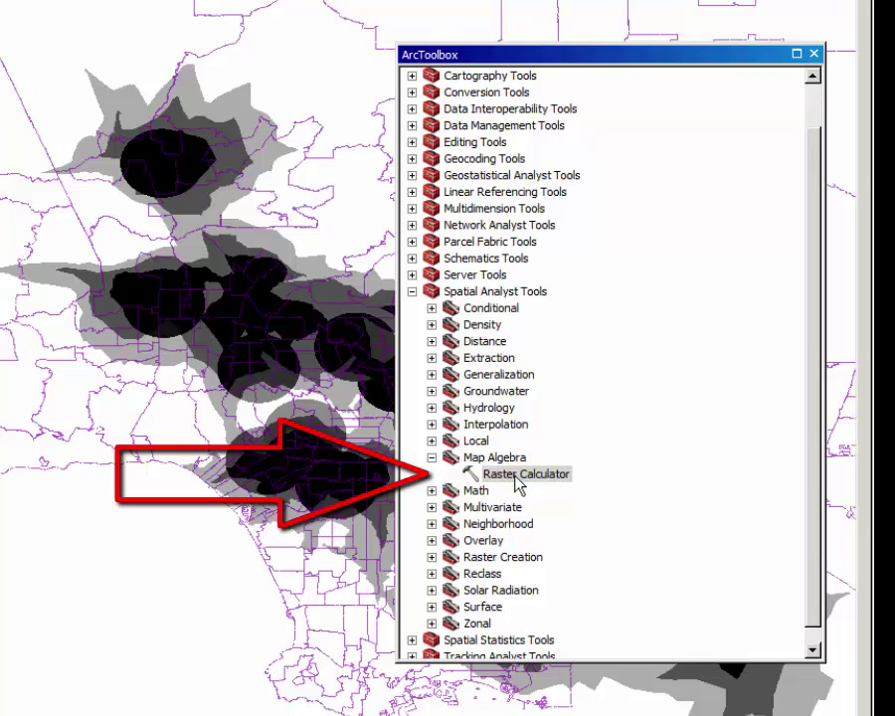
double_click(518, 484)
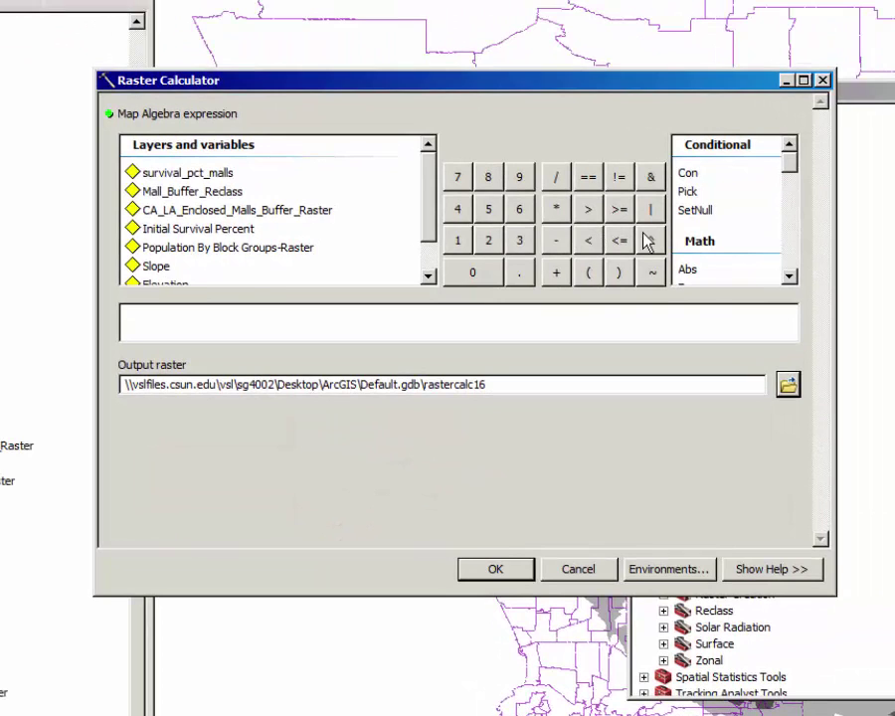
double_click(688, 174)
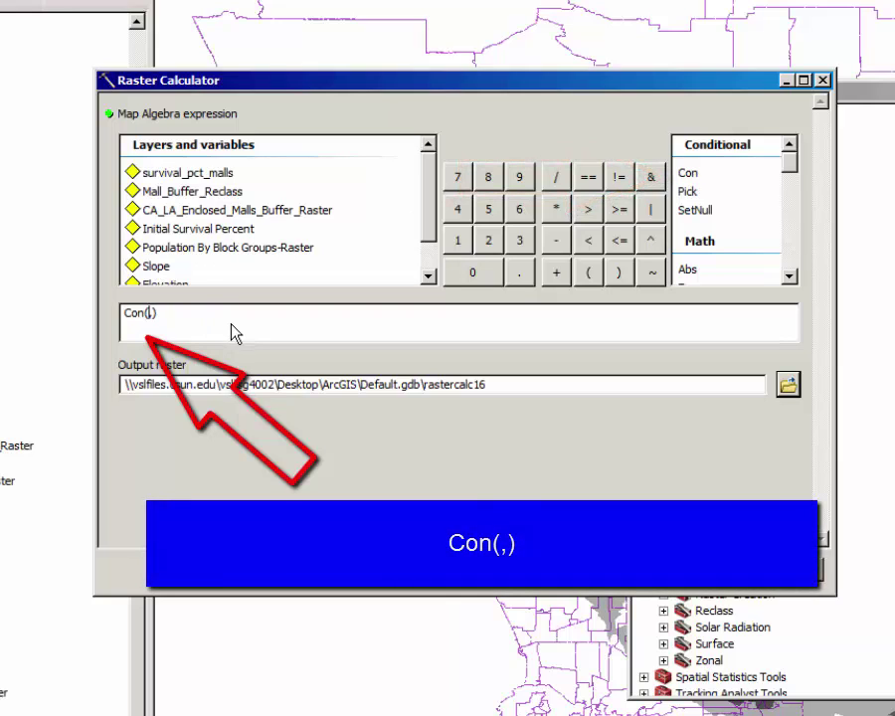
left_click_drag(425, 198, 427, 260)
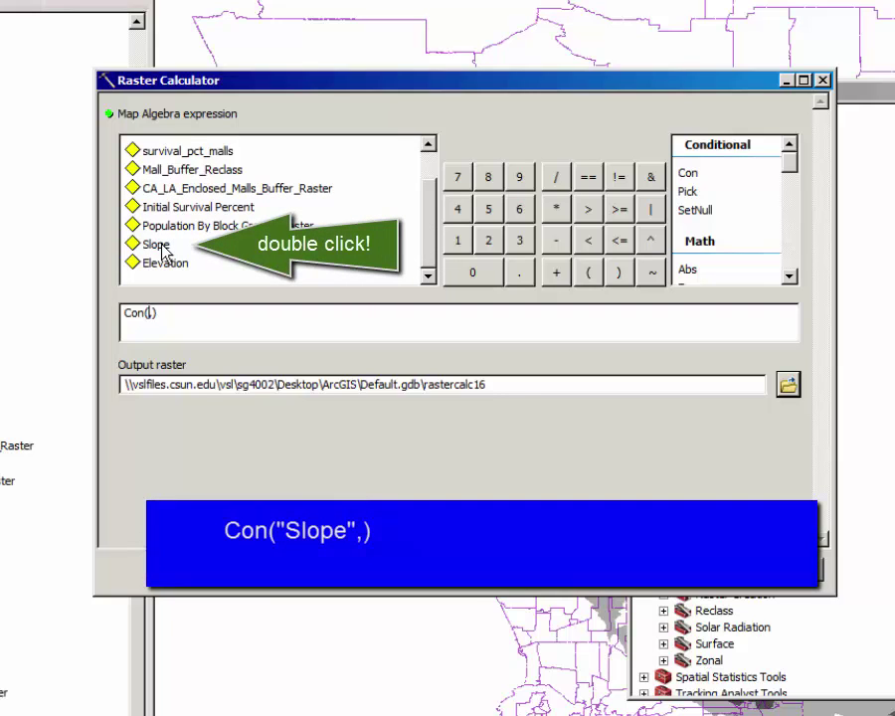
- Complete the expression Con("Slope" >= 20,100,"survival_pct_malls")
double_click(159, 248)
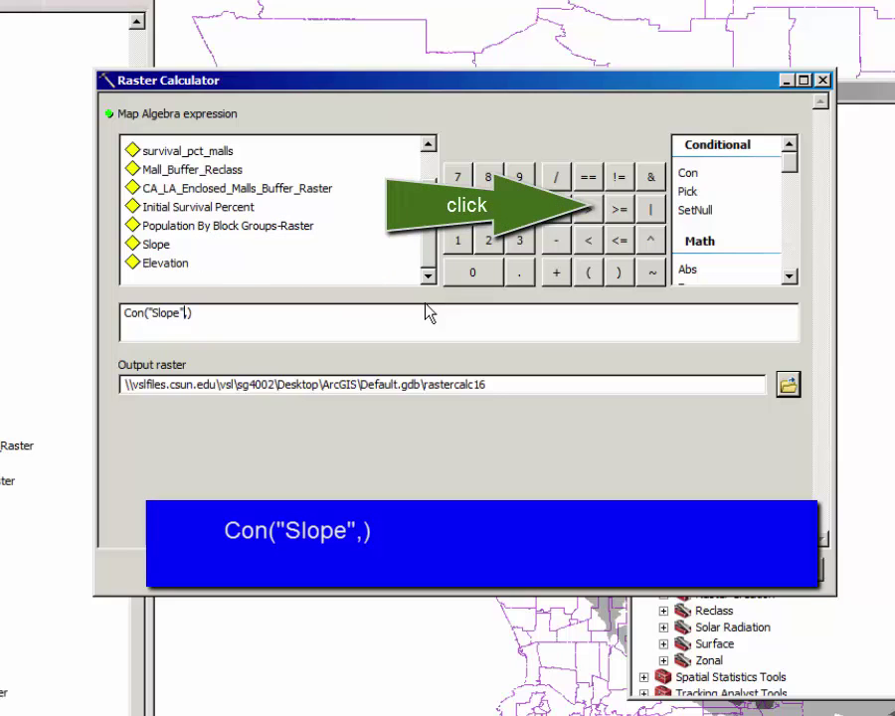
left_click(619, 210)
left_click(619, 209)
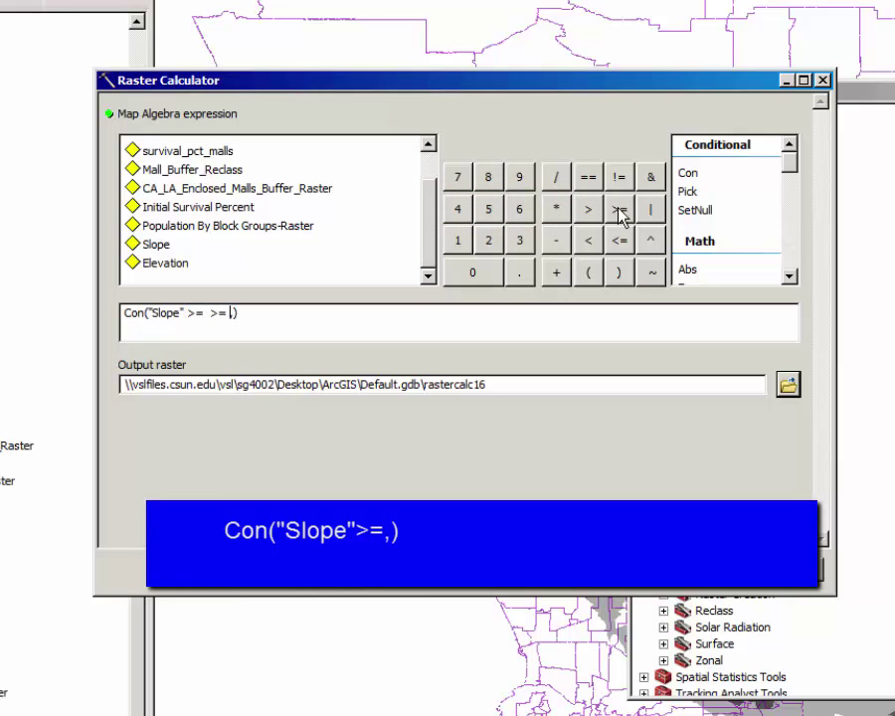
key("BackSpace")
key("BackSpace")
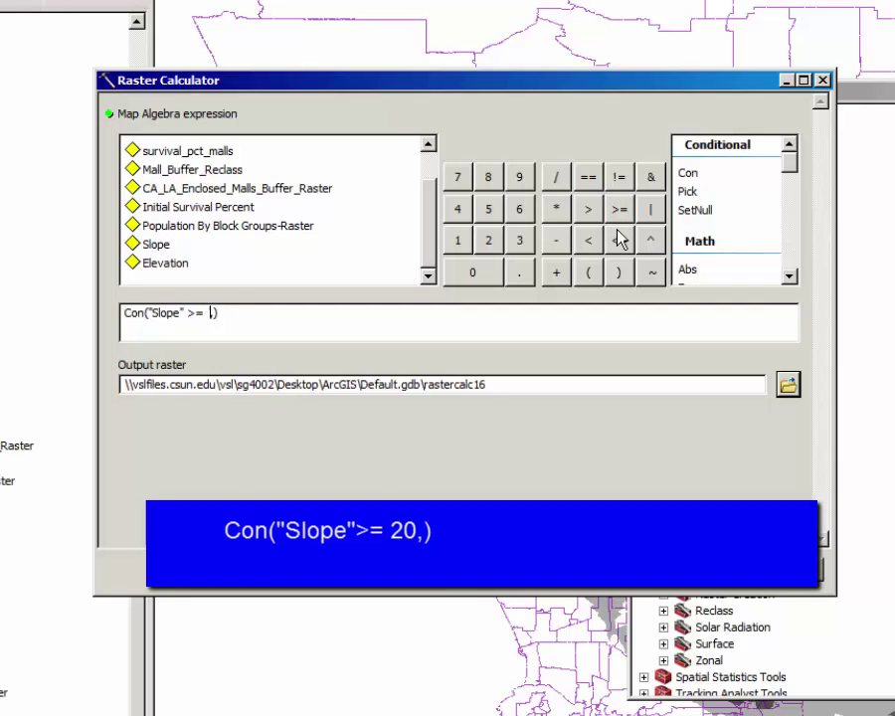
type("20,")
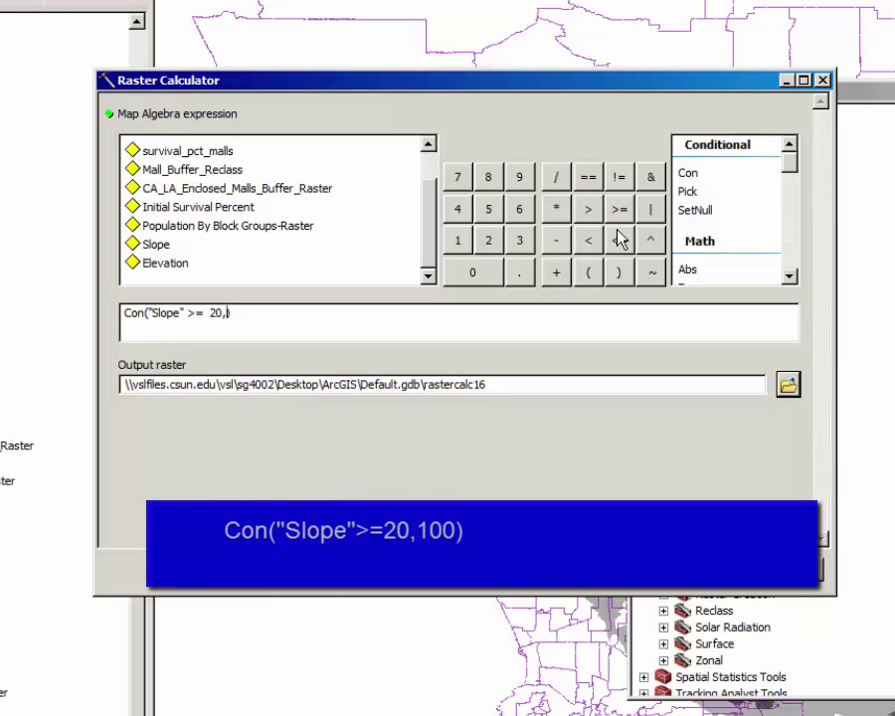
type("100")
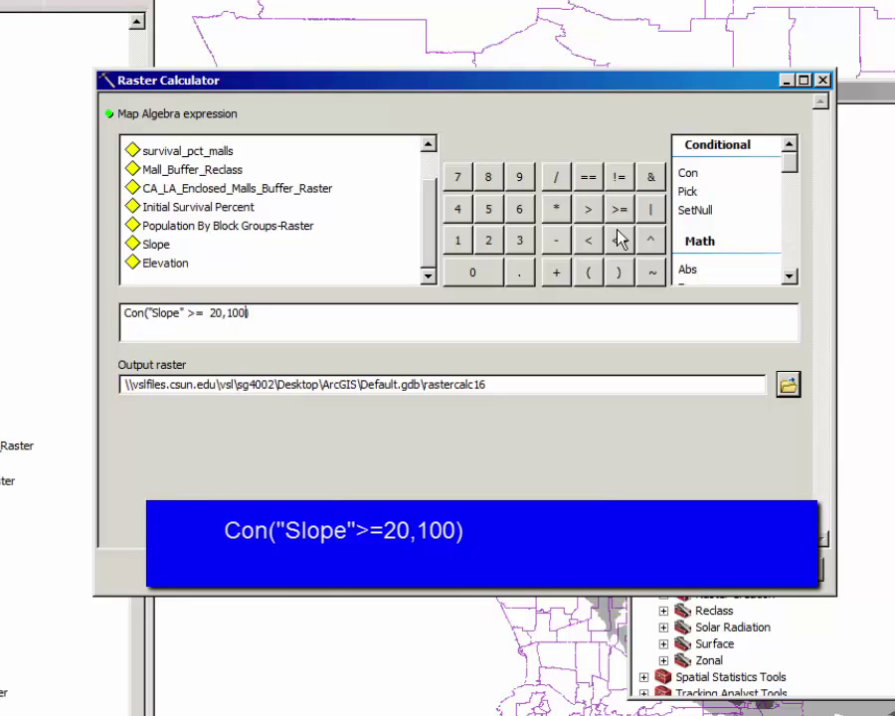
type(",")
left_click(196, 156)
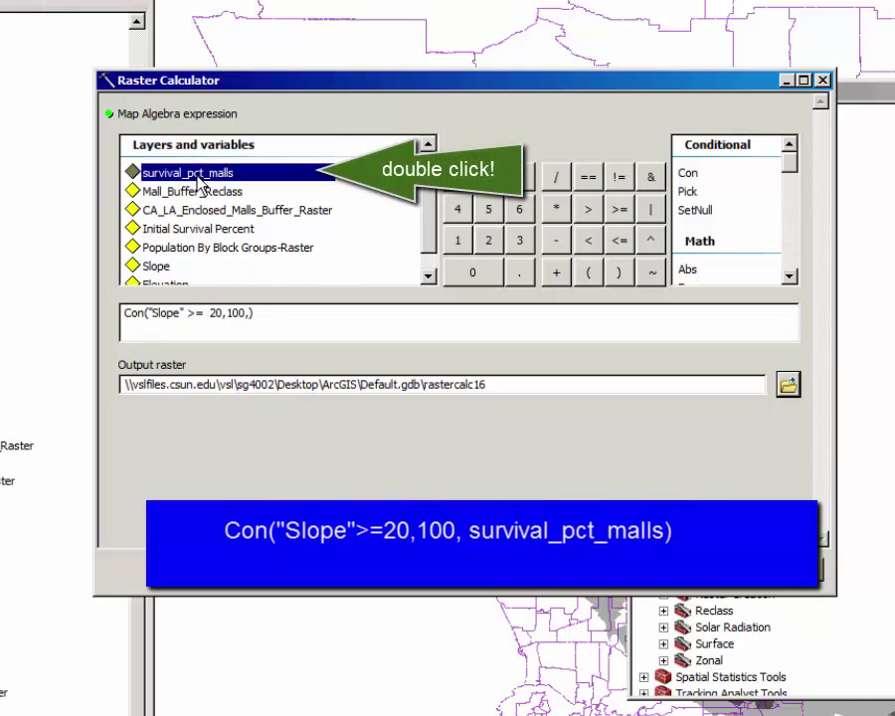
double_click(198, 175)
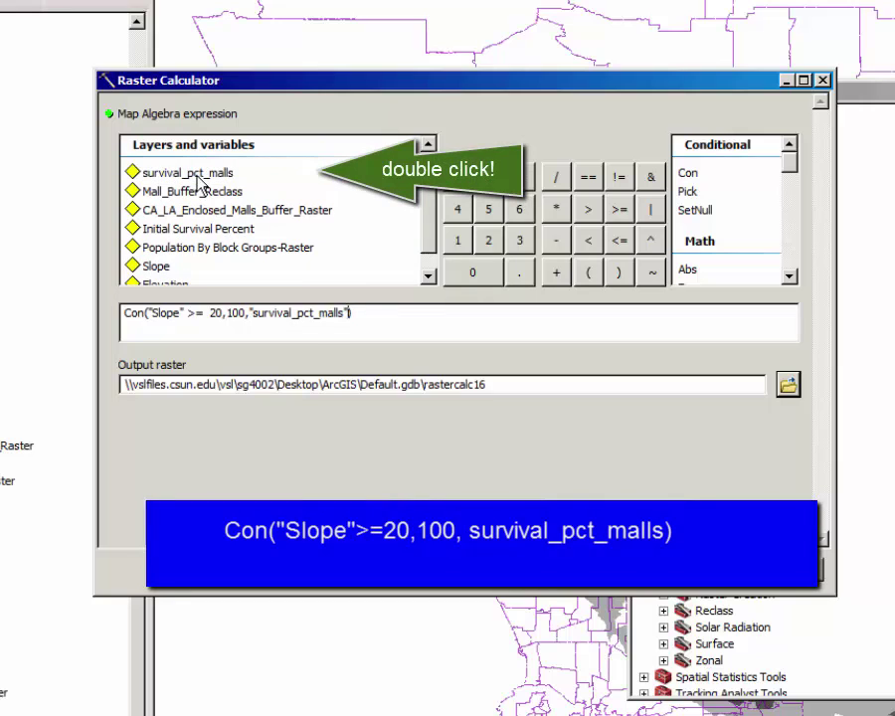
left_click_drag(392, 318, 123, 314)
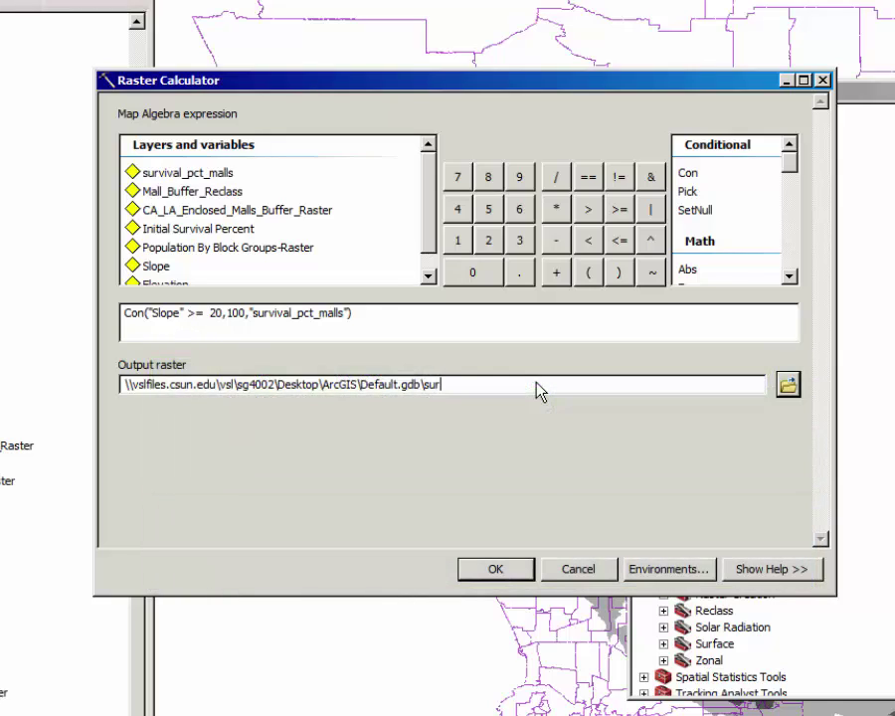
- Name the output raster survival_pct_slope and run the calculation
type("vival_pct_slope")
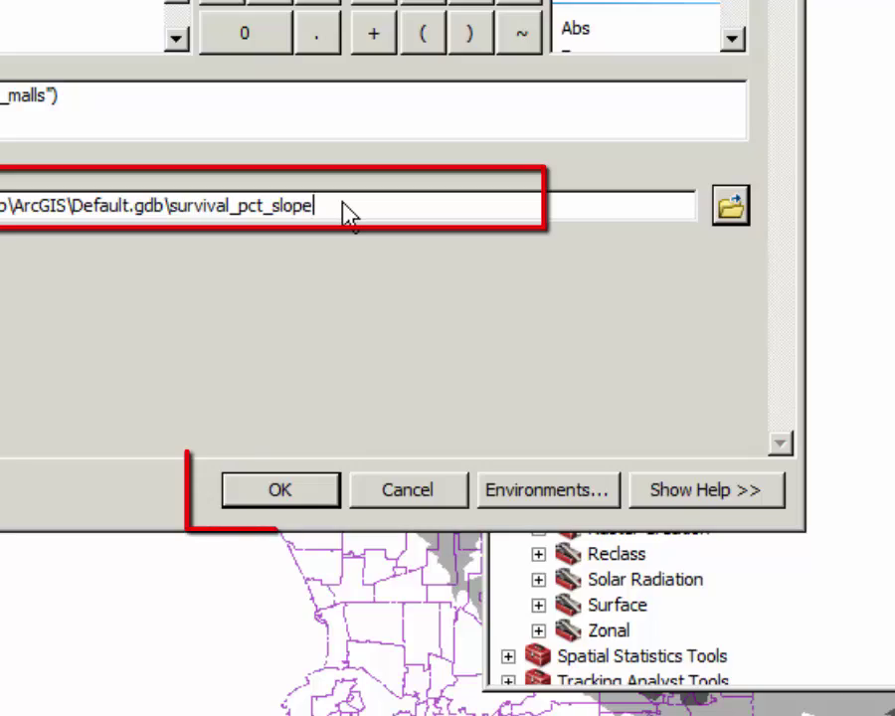
left_click(276, 489)
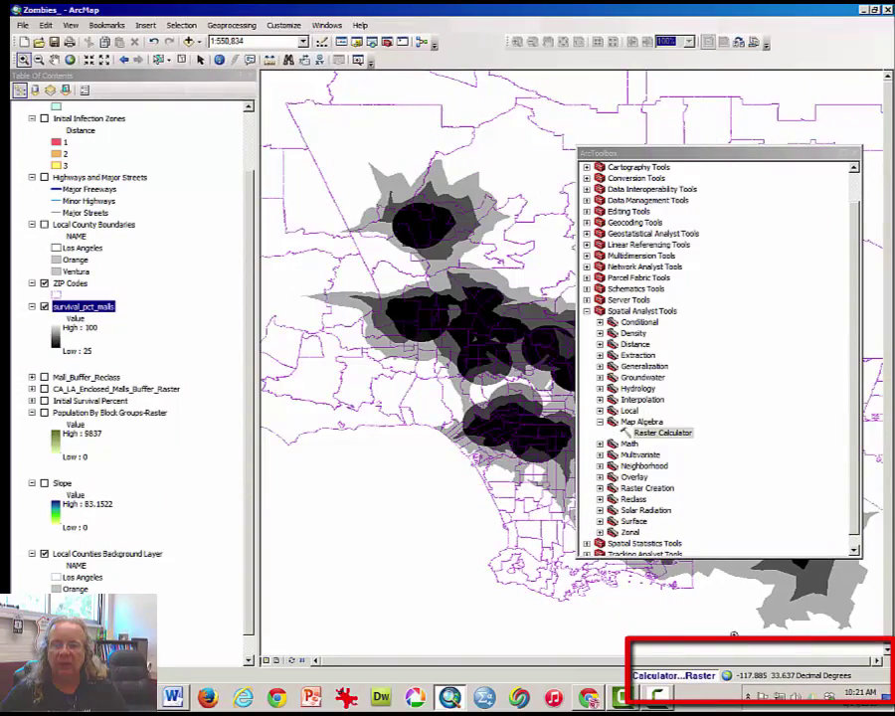
- Close ArcToolbox, compare survival_pct_slope with survival_pct_malls, then hide and collapse survival_pct_malls
left_click(857, 153)
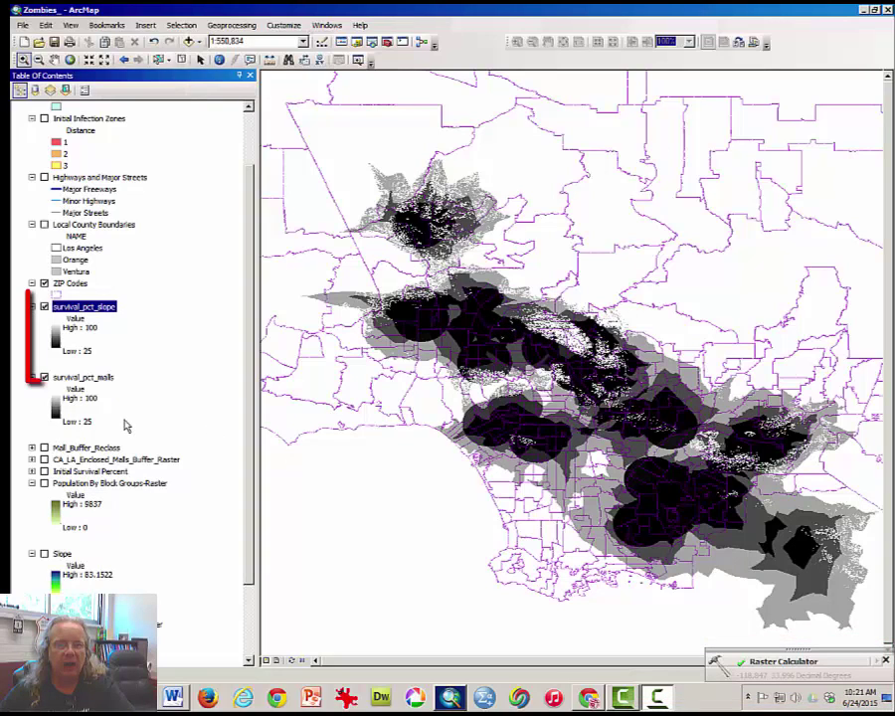
left_click(45, 308)
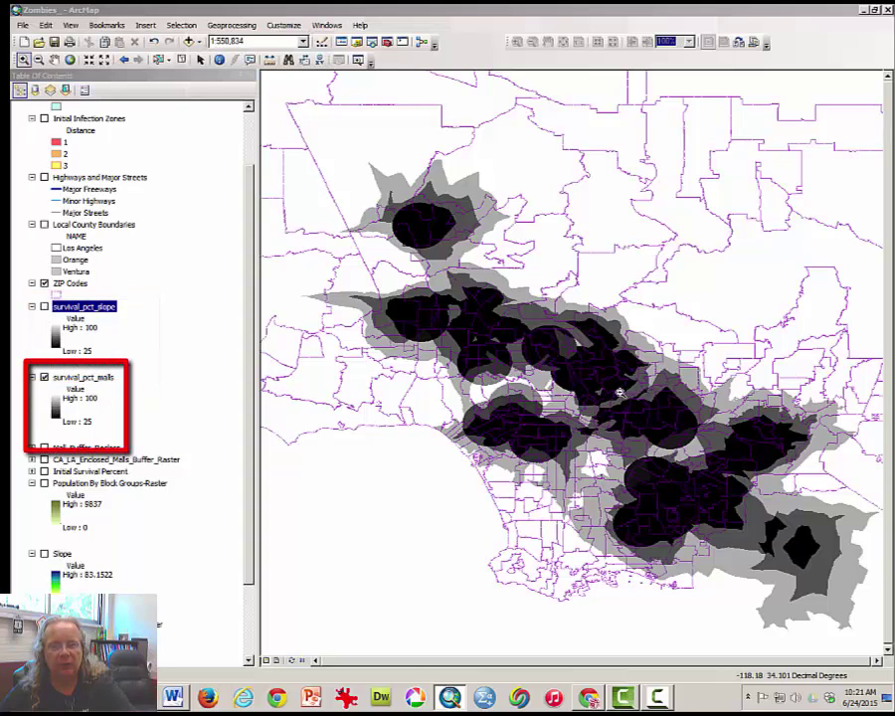
left_click(44, 306)
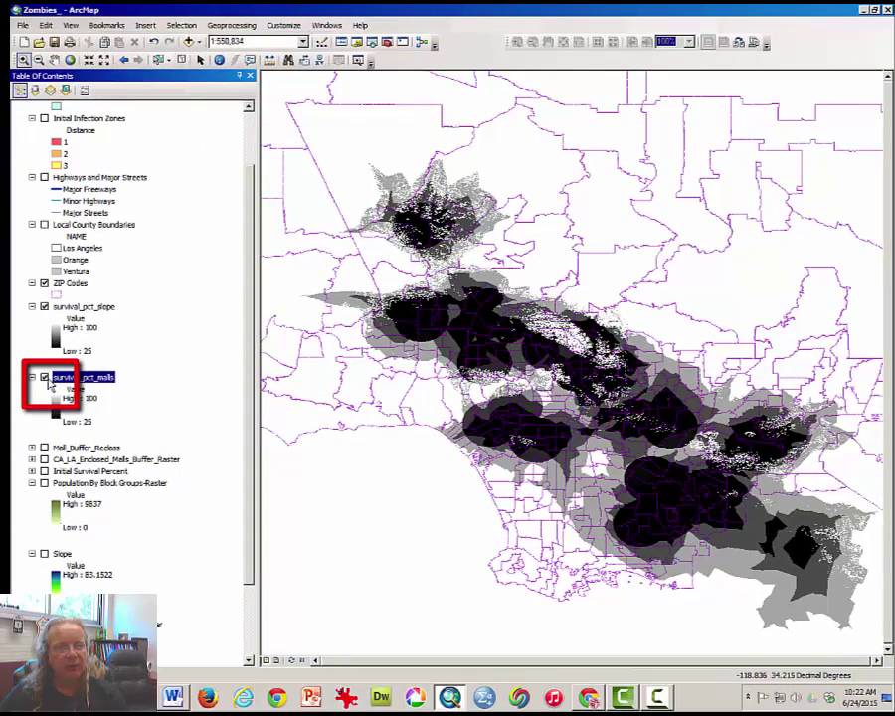
left_click(44, 376)
left_click(32, 377)
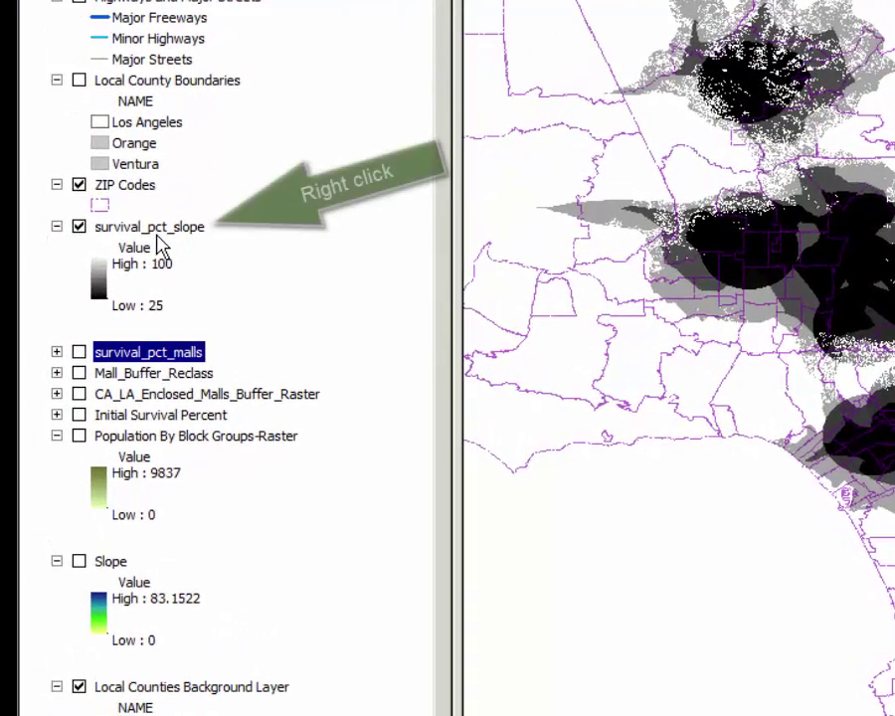
- Switch survival_pct_slope's symbology to Classified with 20 classes
right_click(156, 232)
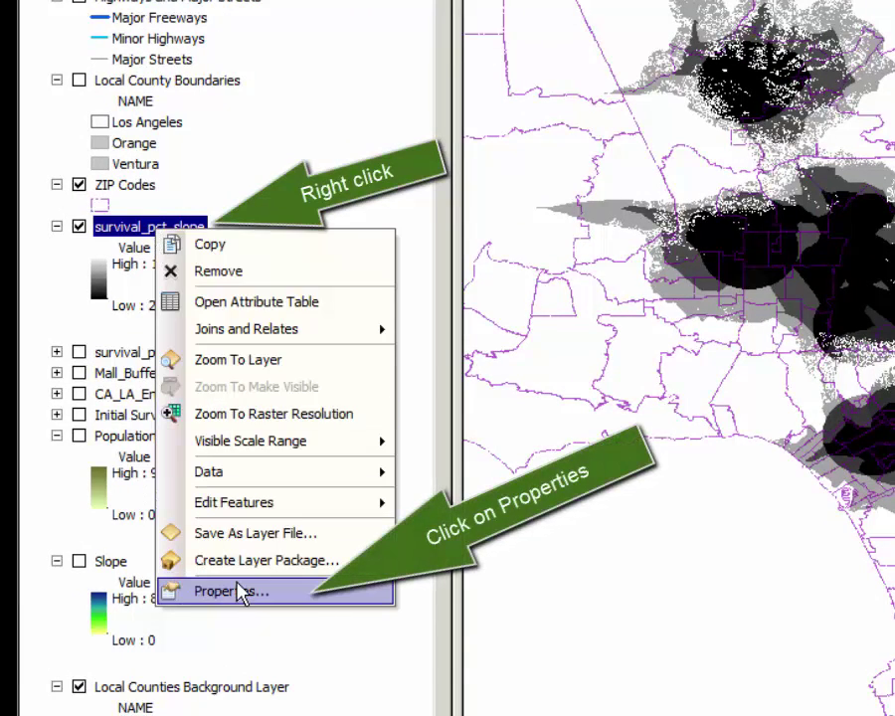
left_click(239, 591)
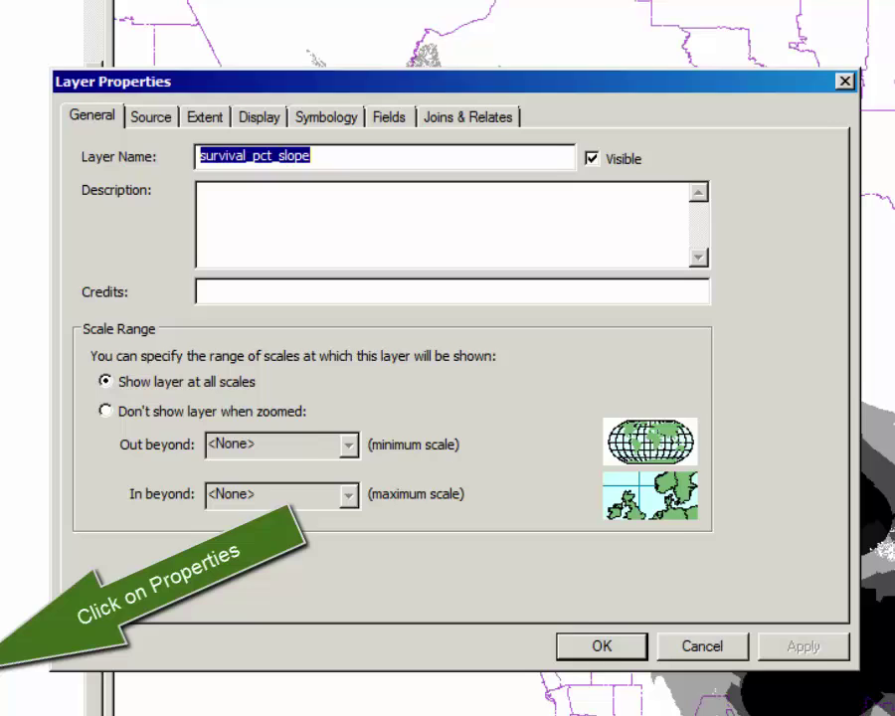
left_click(338, 129)
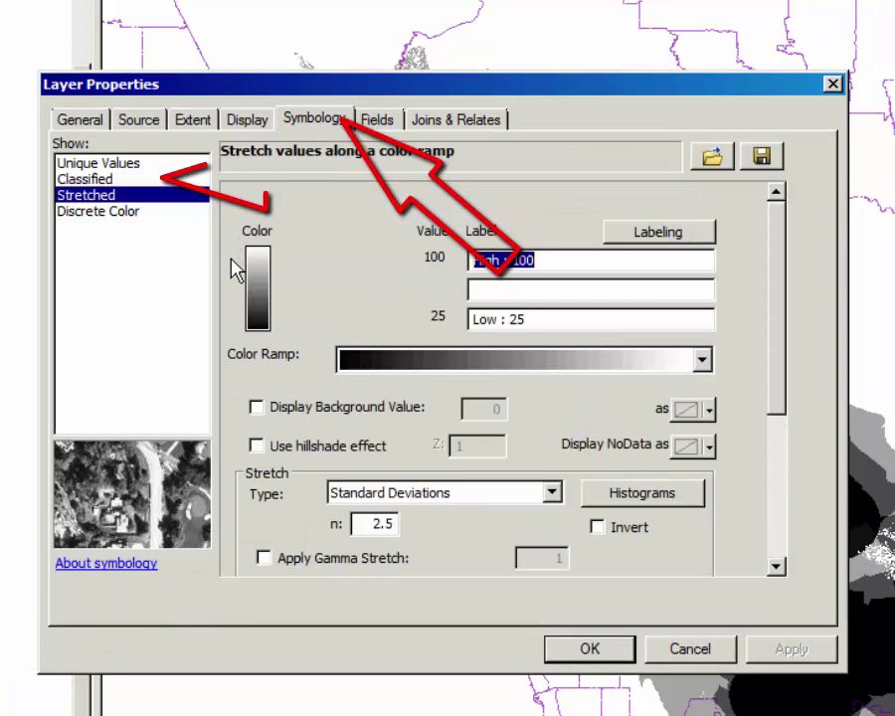
left_click(112, 183)
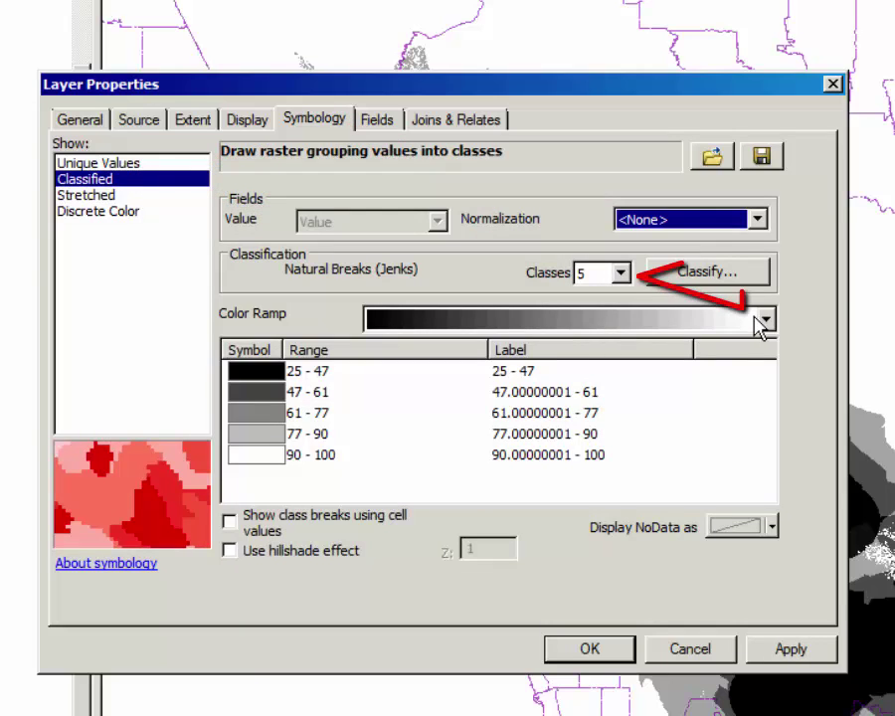
left_click(622, 273)
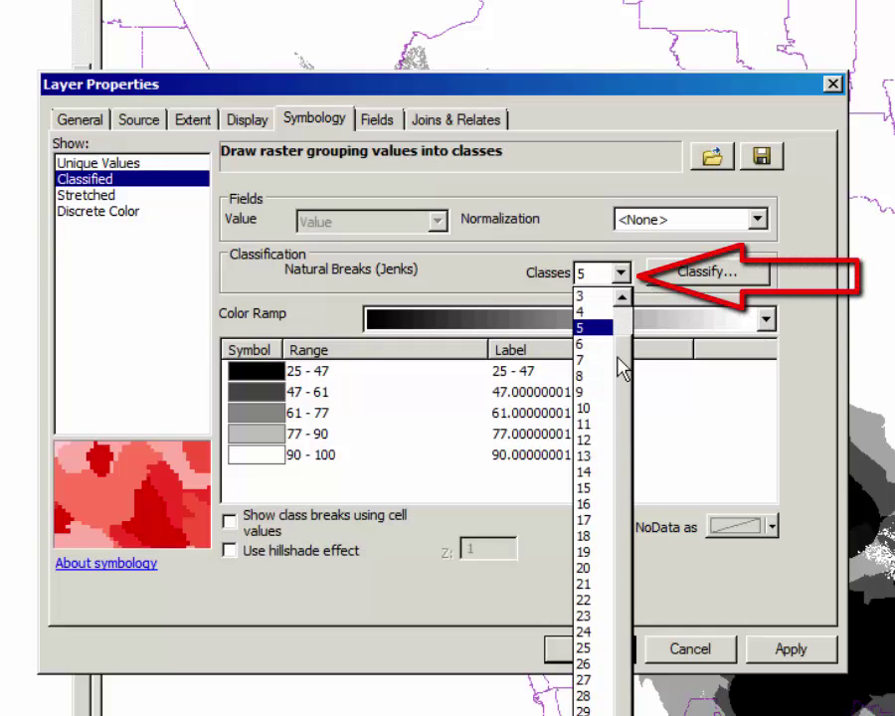
left_click(594, 571)
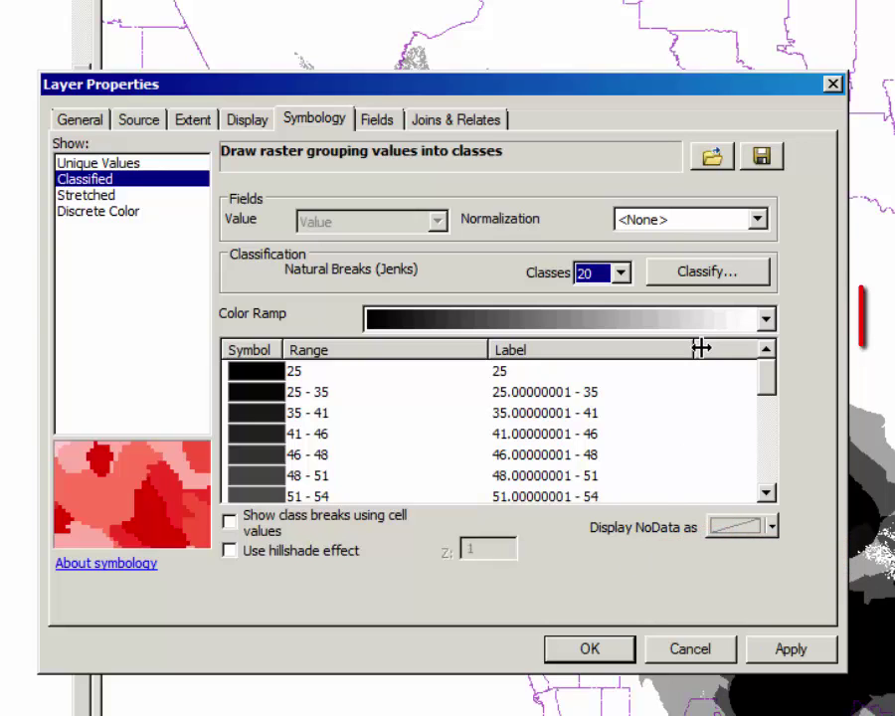
- Apply a red-to-yellow-to-green colour ramp to the 20 classes and confirm
left_click(765, 319)
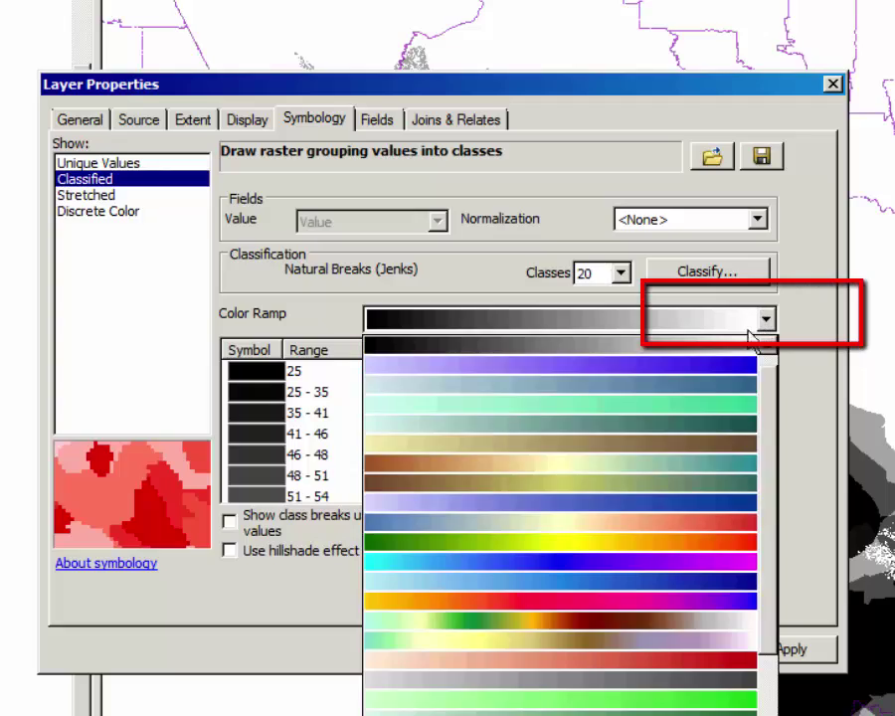
scroll(669, 527, "down", 2)
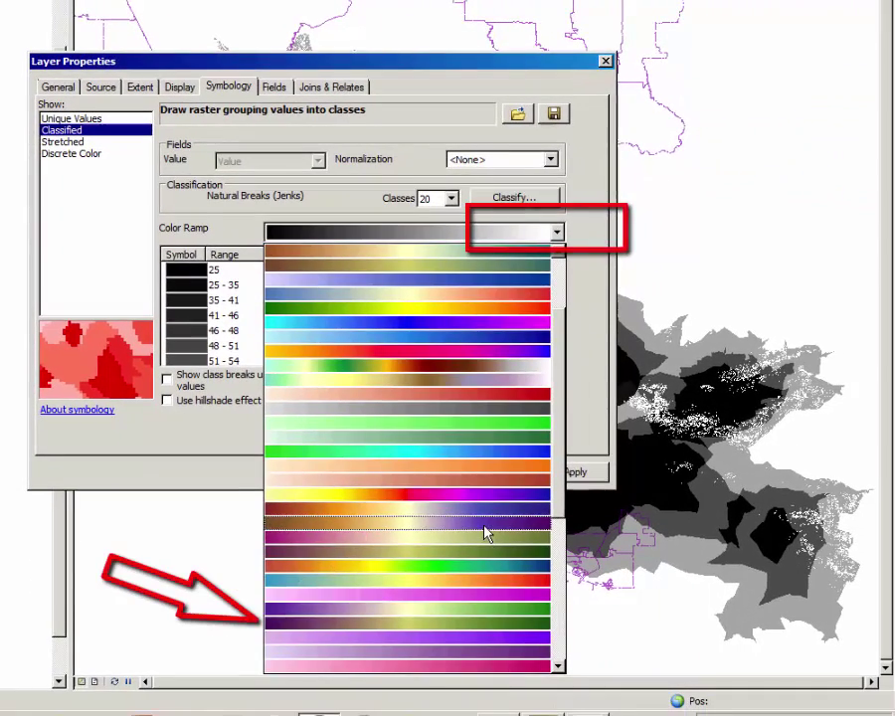
scroll(600, 662, "down", 2)
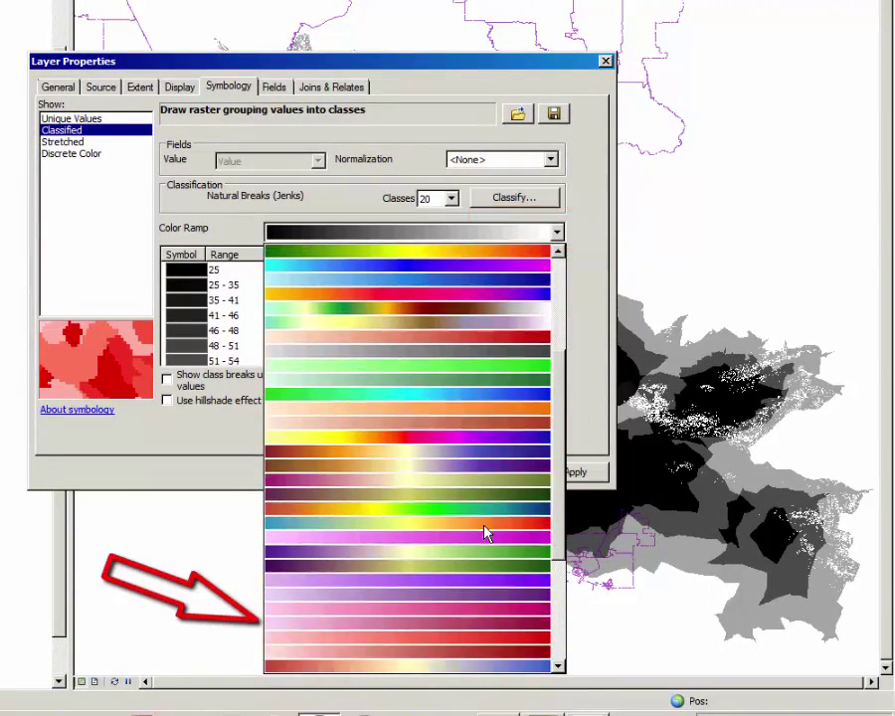
scroll(486, 532, "down", 1)
scroll(432, 573, "down", 1)
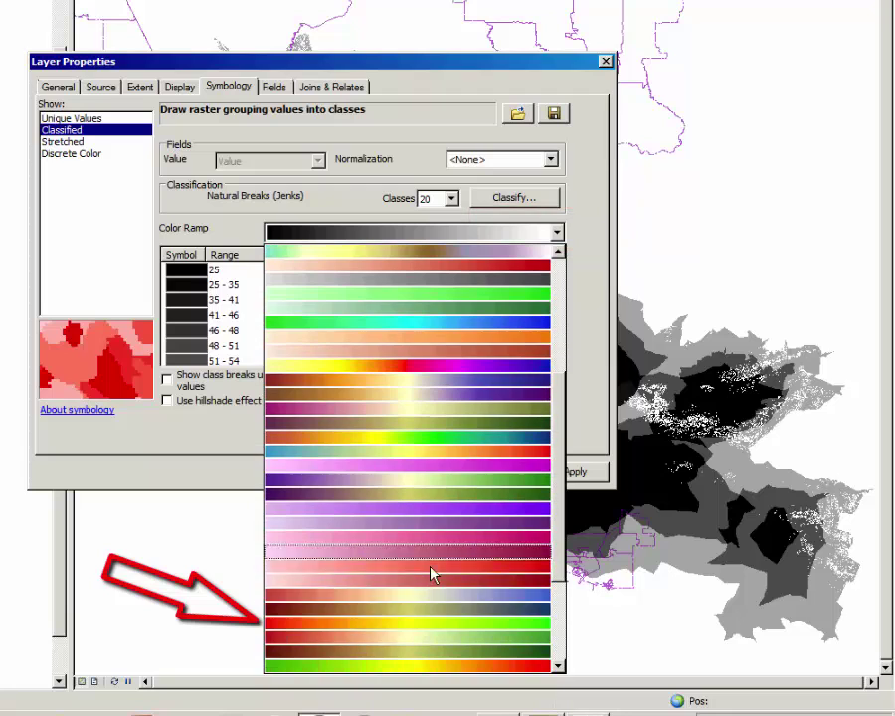
left_click(328, 642)
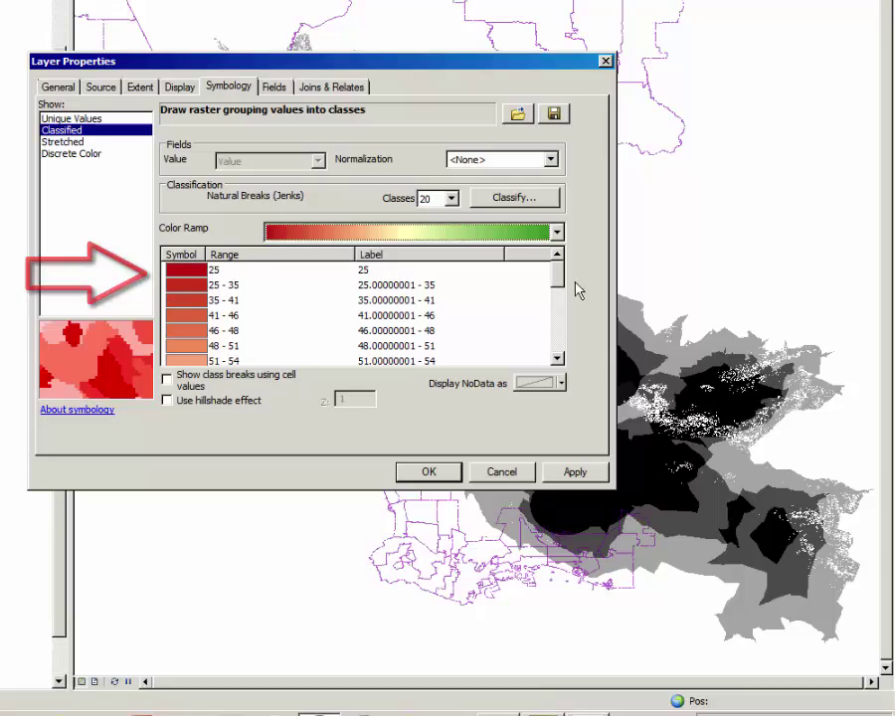
left_click_drag(559, 276, 559, 358)
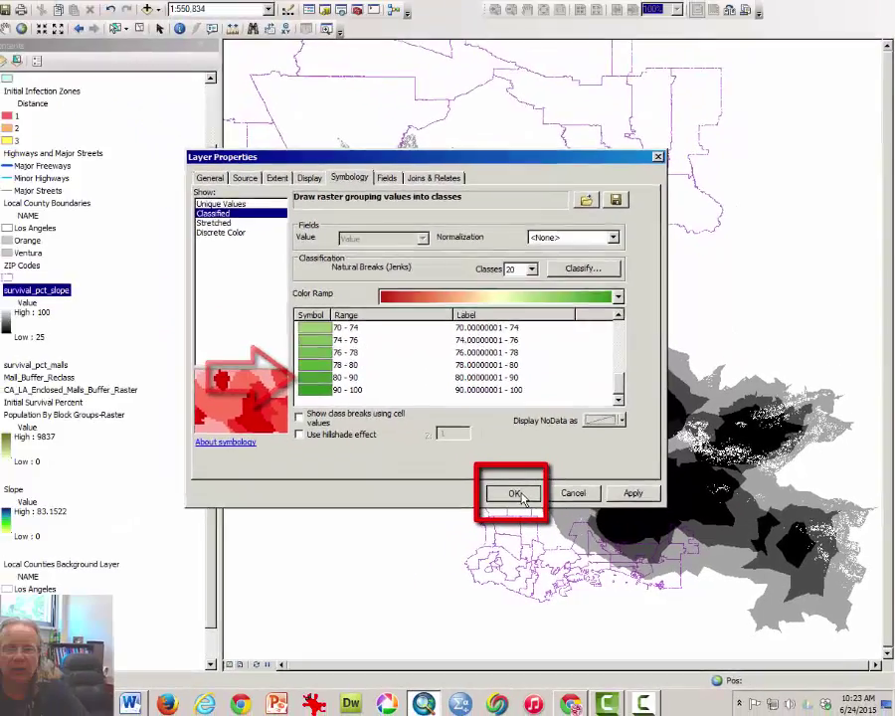
left_click(429, 472)
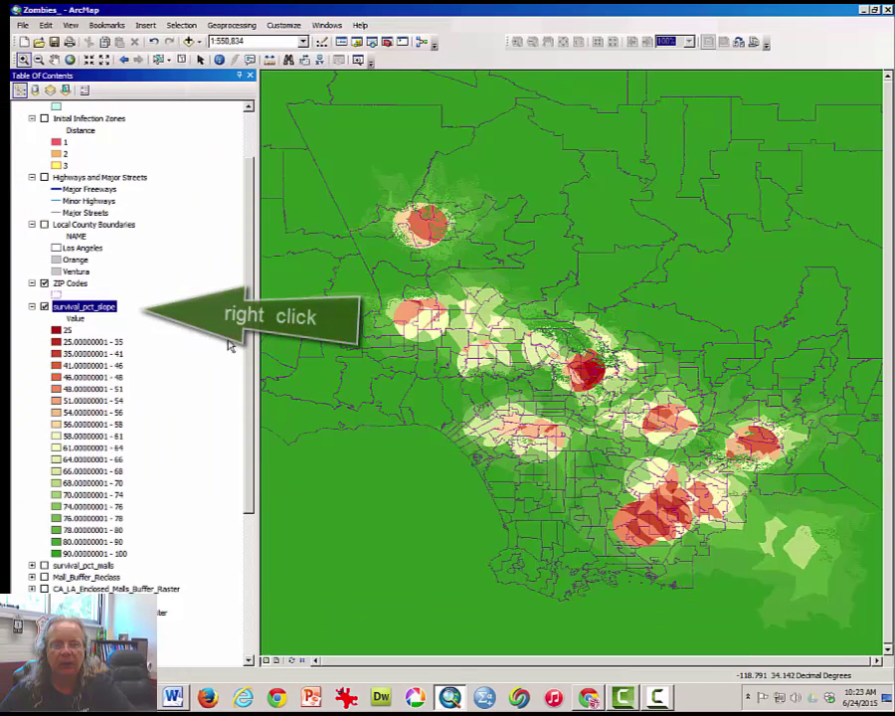
- Set survival_pct_slope's display transparency to 50 and apply it
right_click(105, 310)
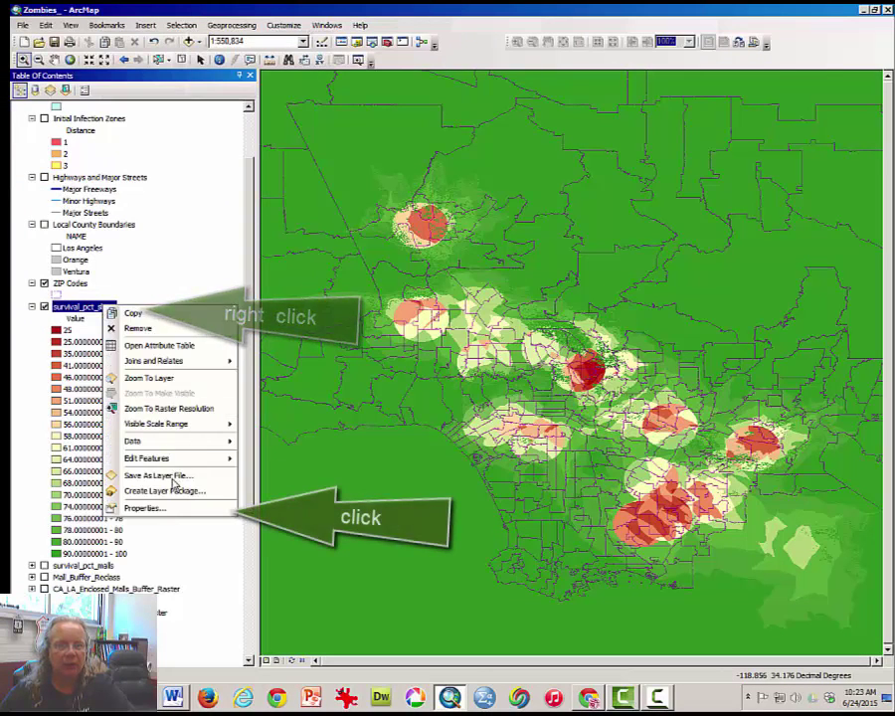
left_click(173, 511)
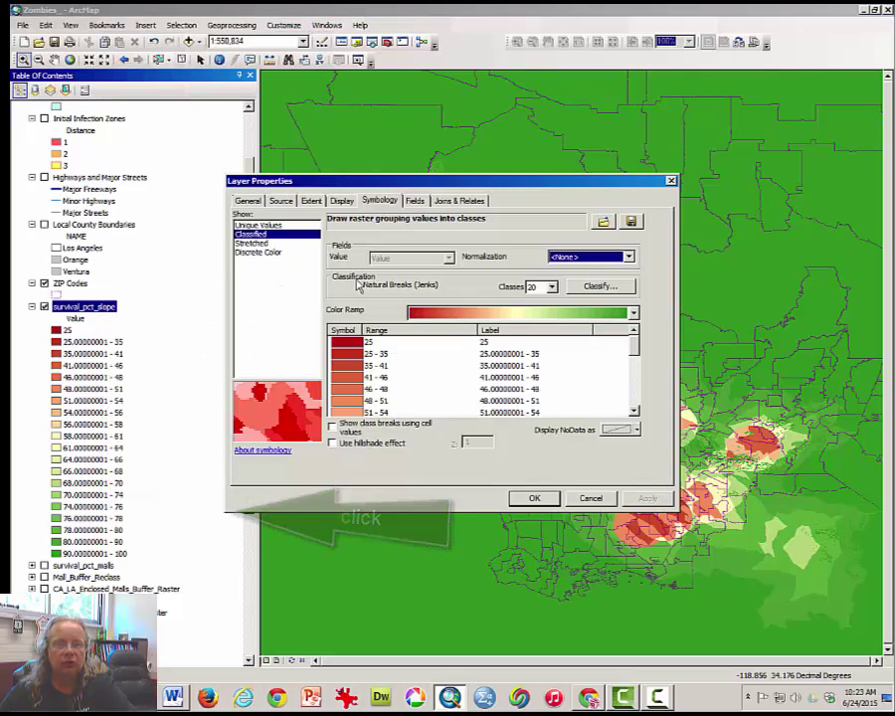
left_click(342, 202)
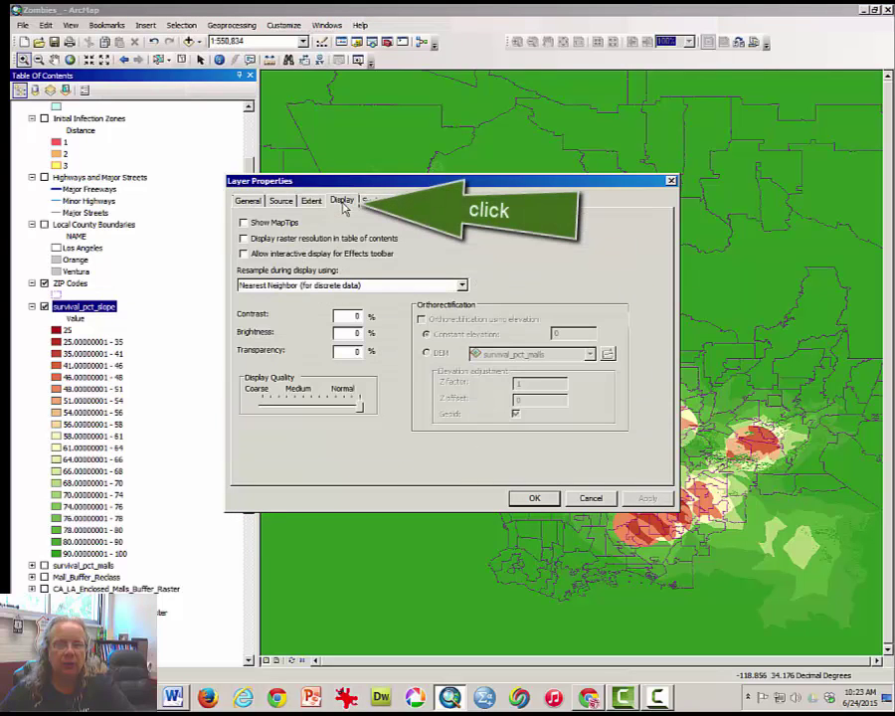
double_click(356, 351)
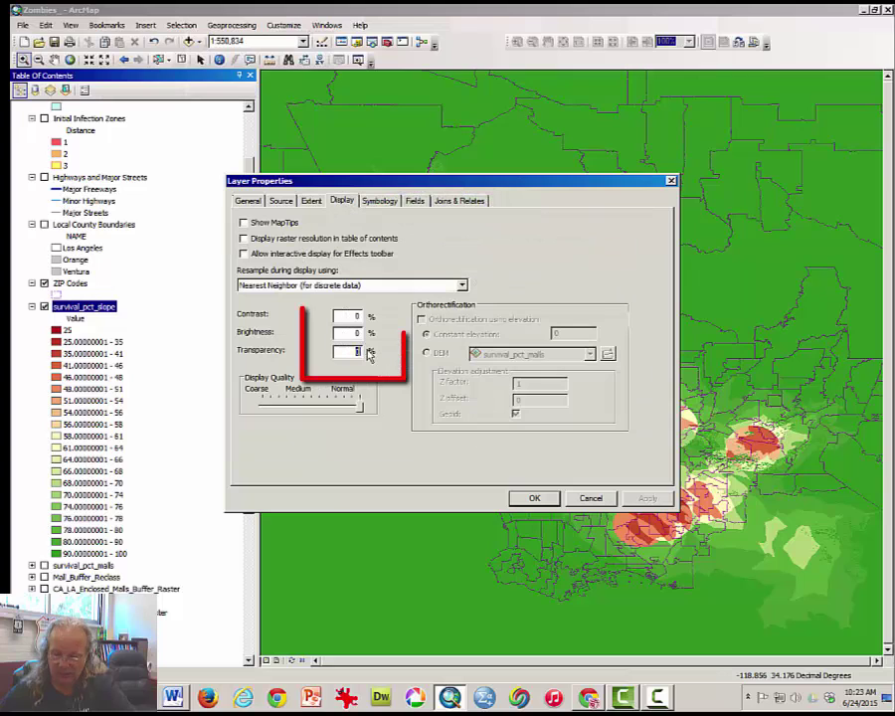
type("50")
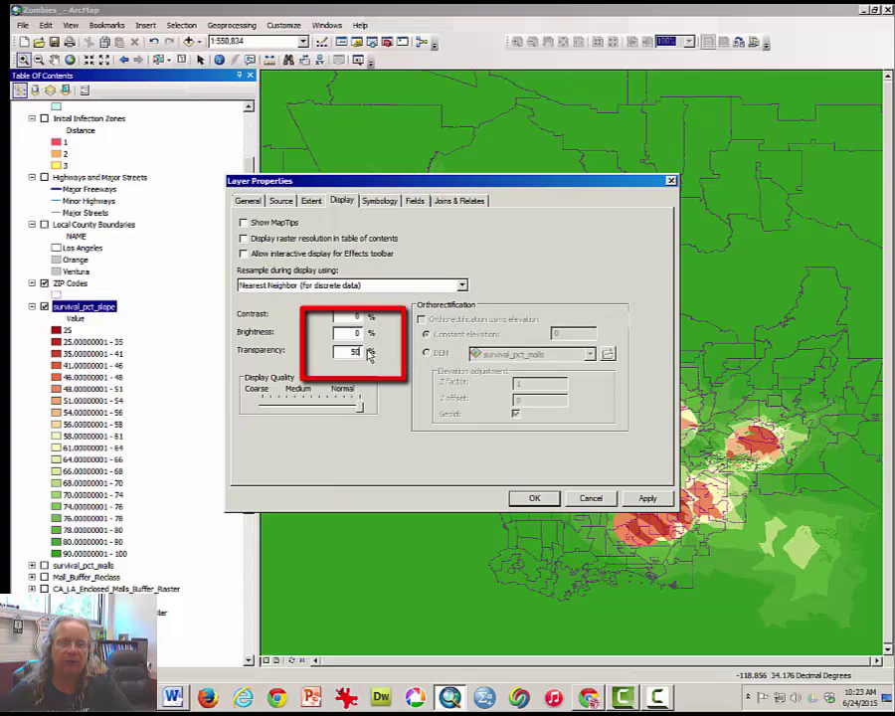
left_click(649, 500)
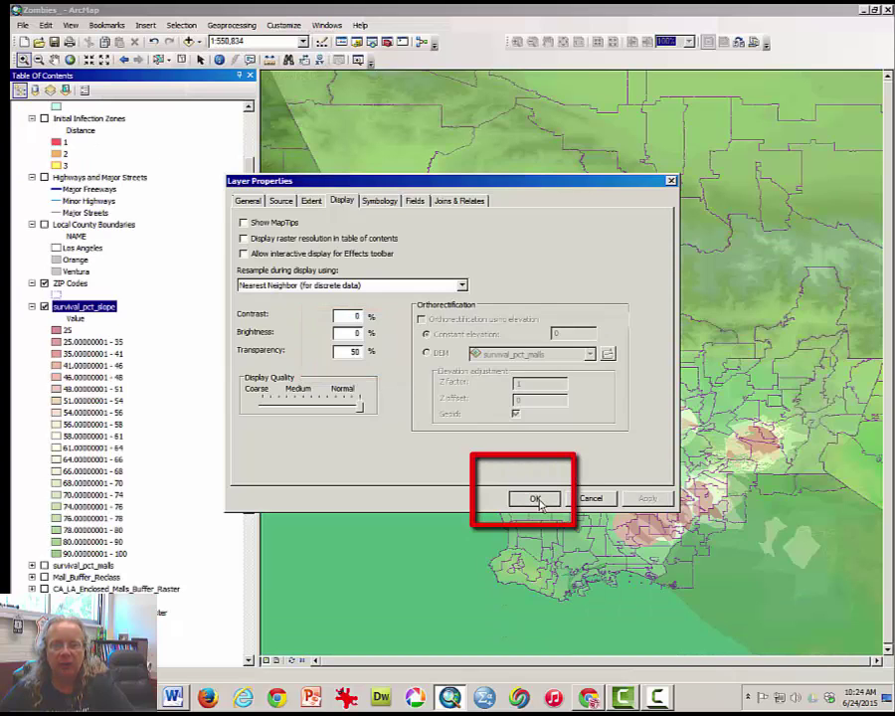
left_click(535, 500)
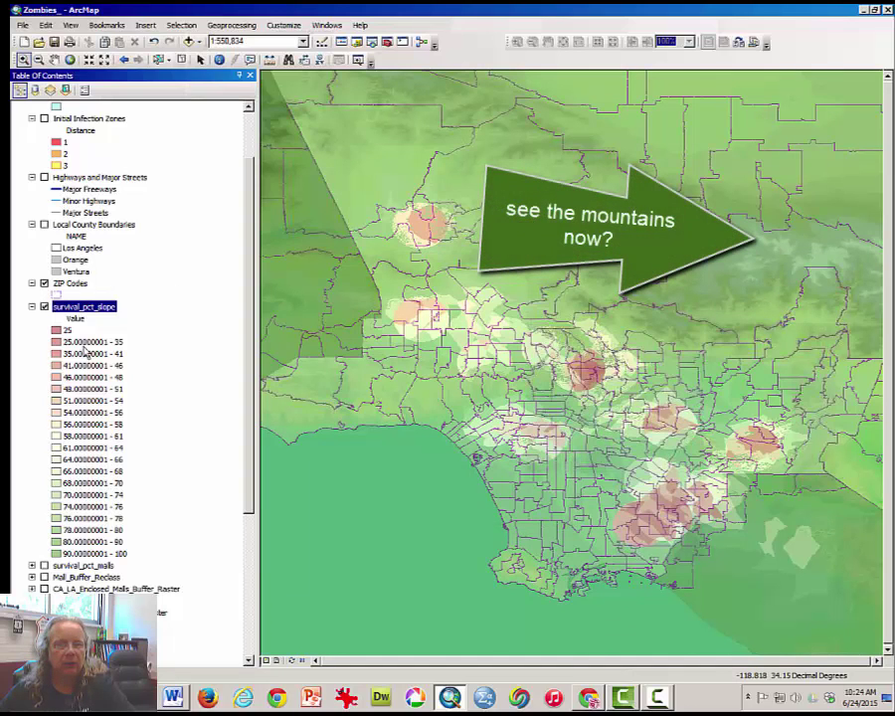
scroll(249, 343, "down", 2)
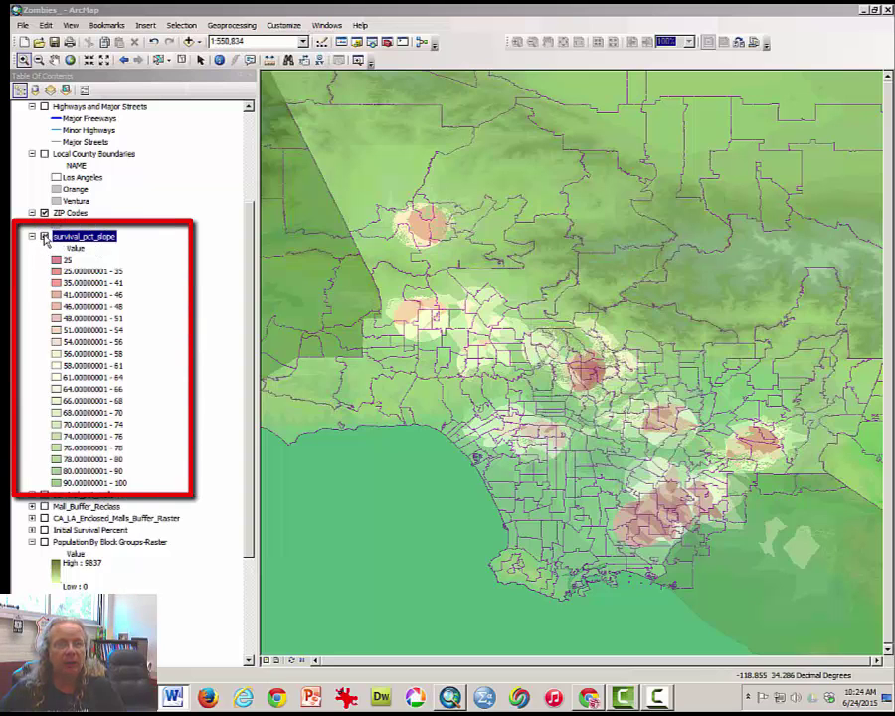
- Hide survival_pct_slope, show Population By Block Groups-Raster, and zoom into Pacoima
left_click(43, 236)
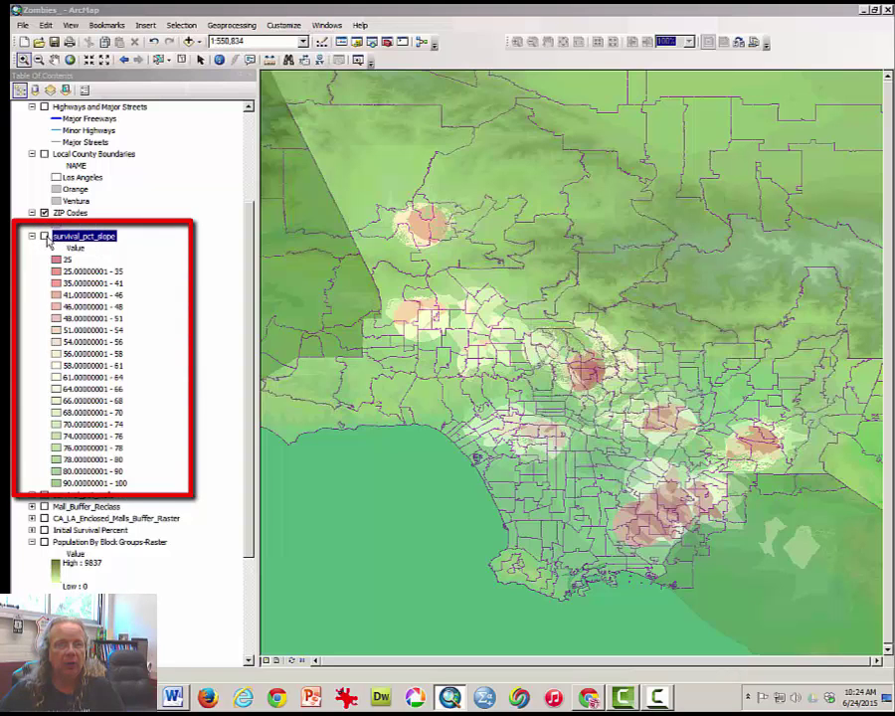
left_click_drag(250, 223, 250, 318)
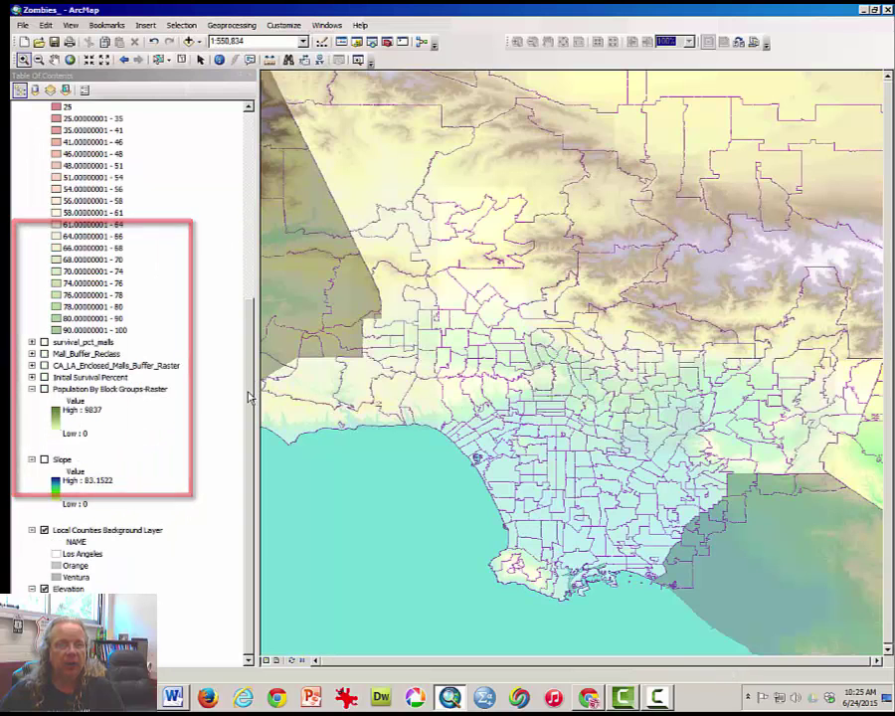
left_click(44, 388)
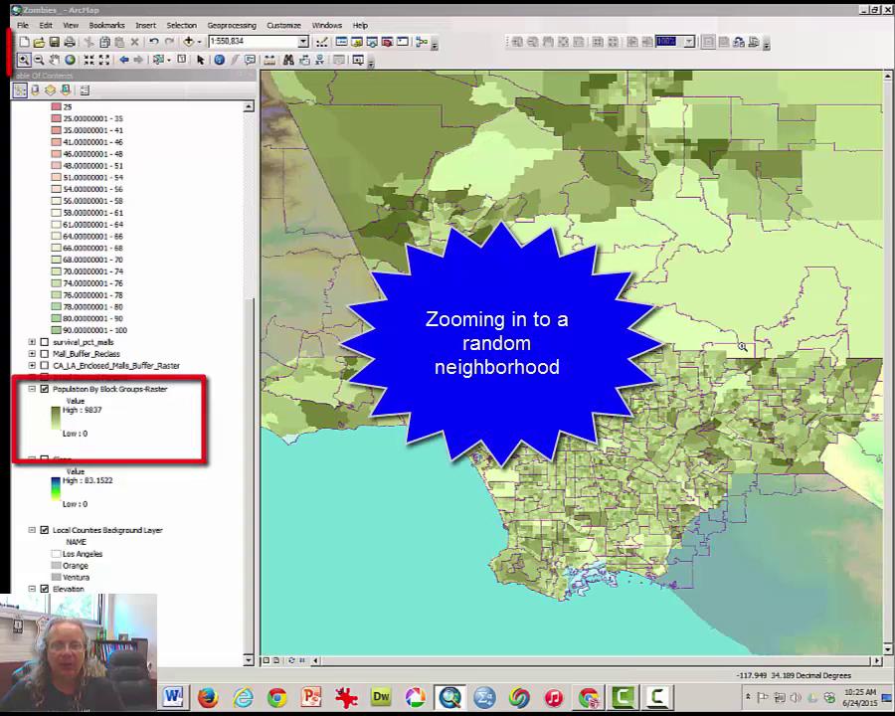
left_click(23, 59)
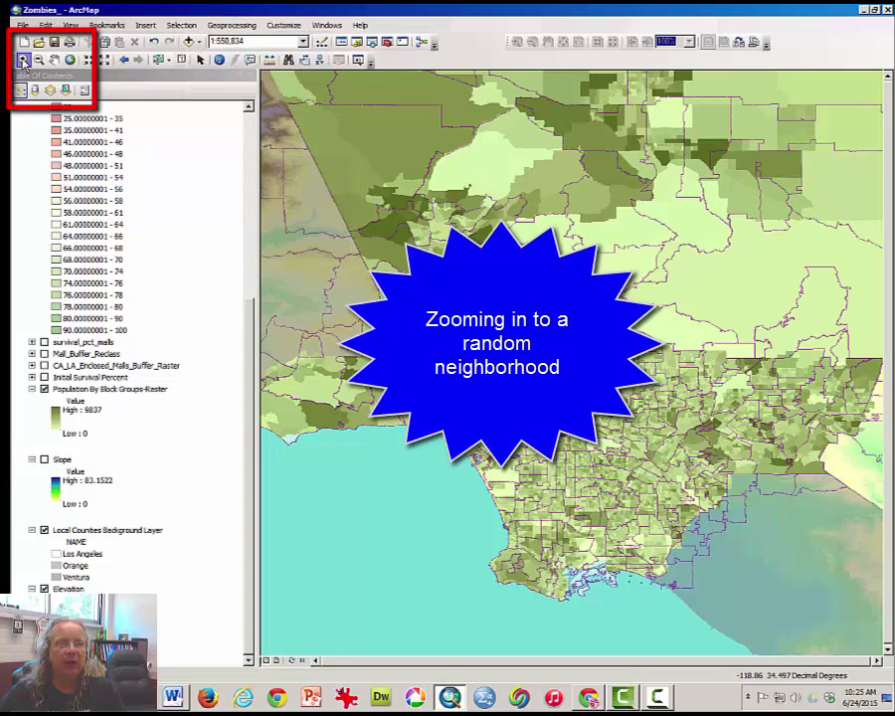
left_click_drag(481, 295, 533, 353)
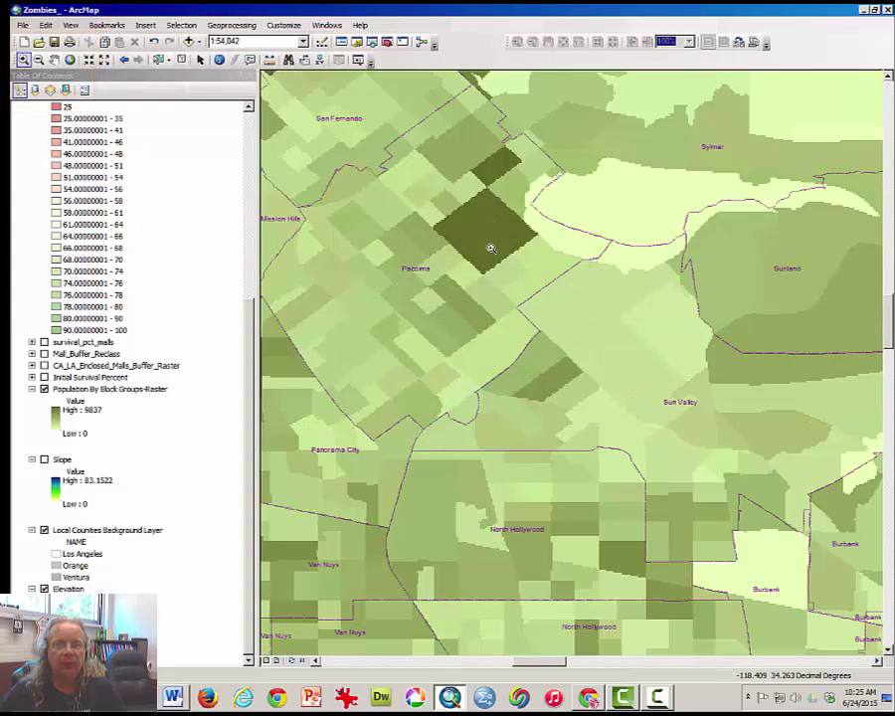
- Hide ZIP Codes and identify the dark parcel's population value of 4450
left_click_drag(252, 361, 251, 232)
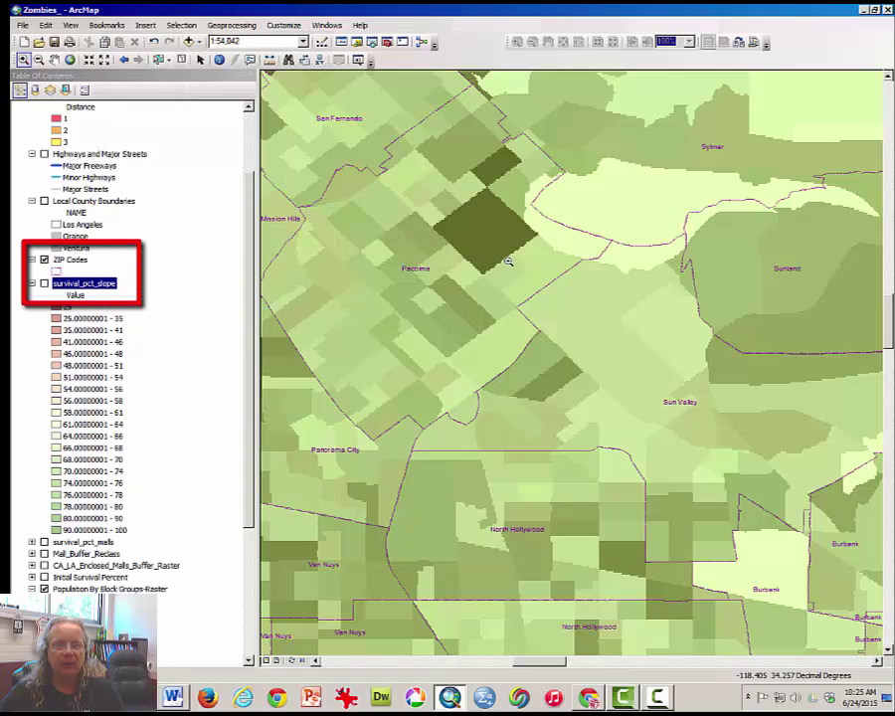
left_click(43, 259)
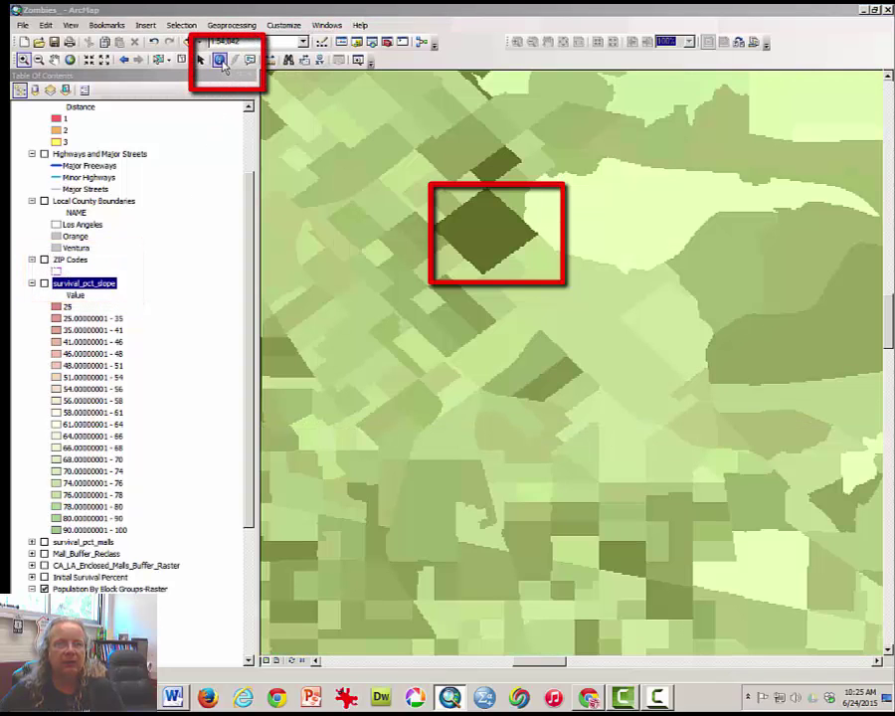
left_click(218, 61)
left_click(479, 234)
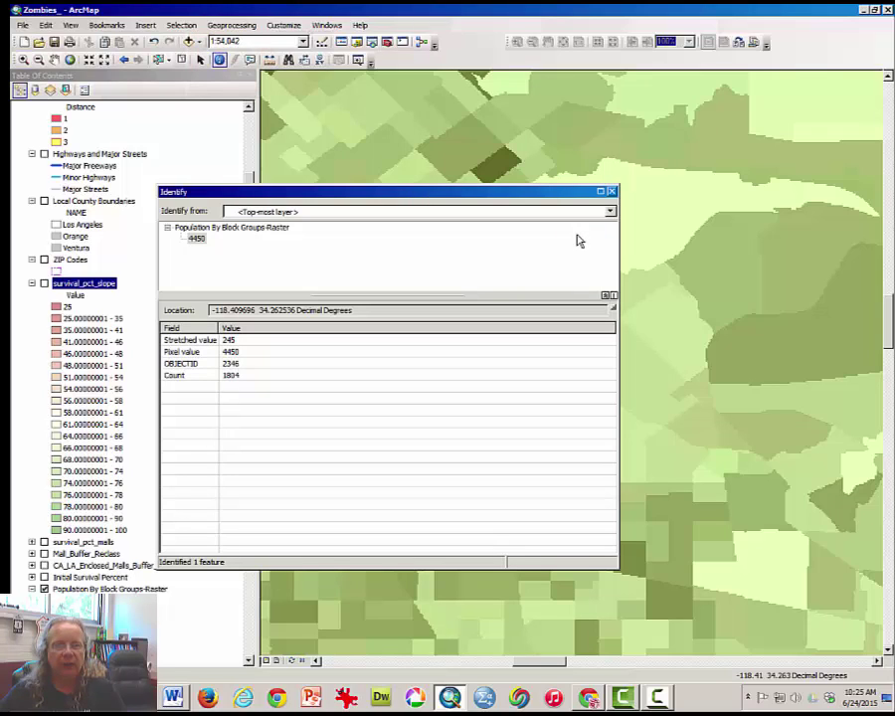
- Show survival_pct_slope, hide the population raster, and identify the survival value at the same spot
left_click(612, 191)
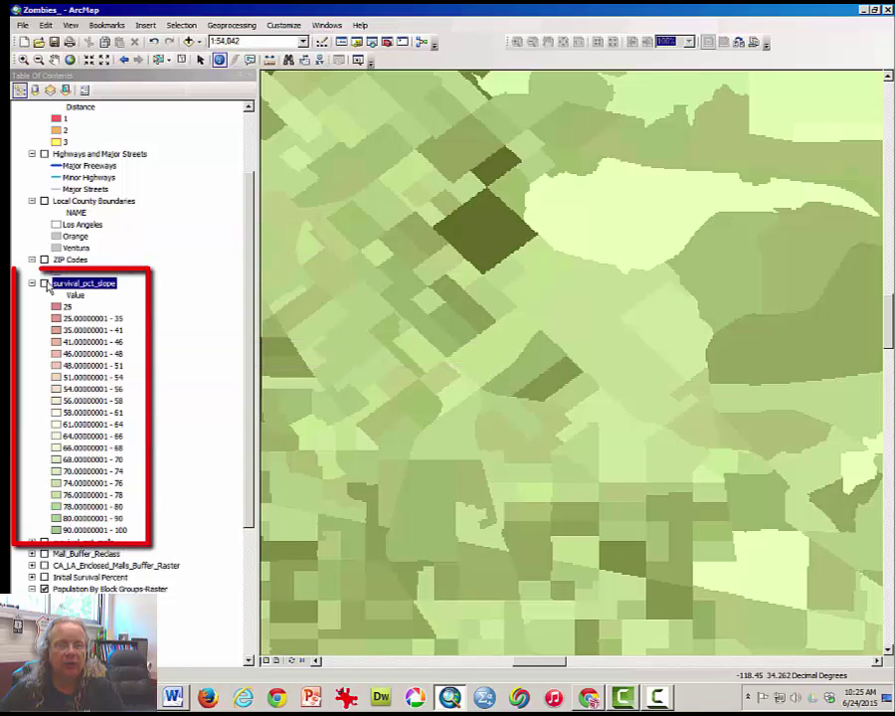
left_click(43, 284)
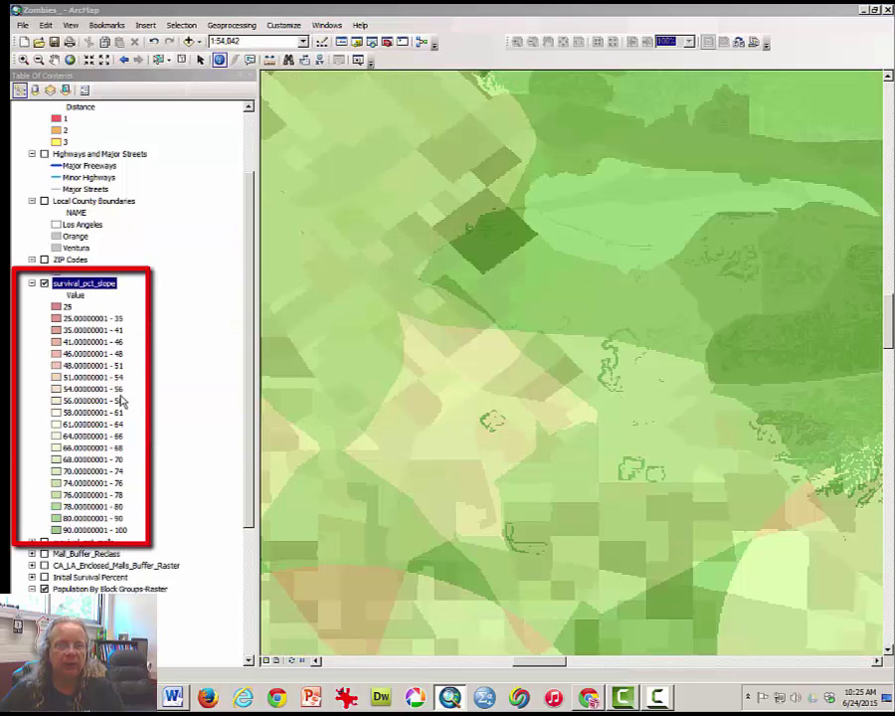
left_click(44, 589)
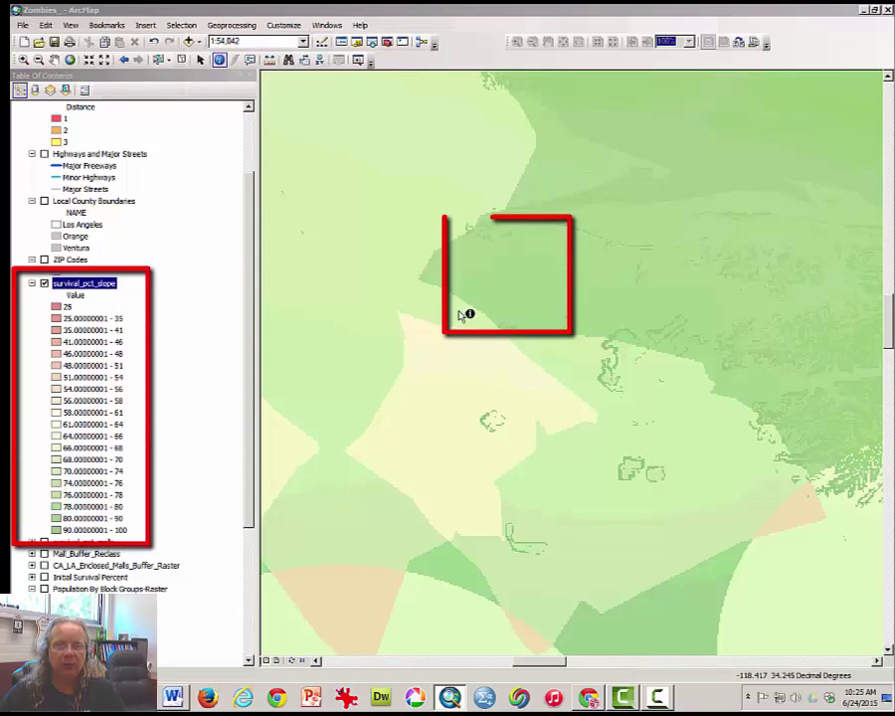
left_click(503, 257)
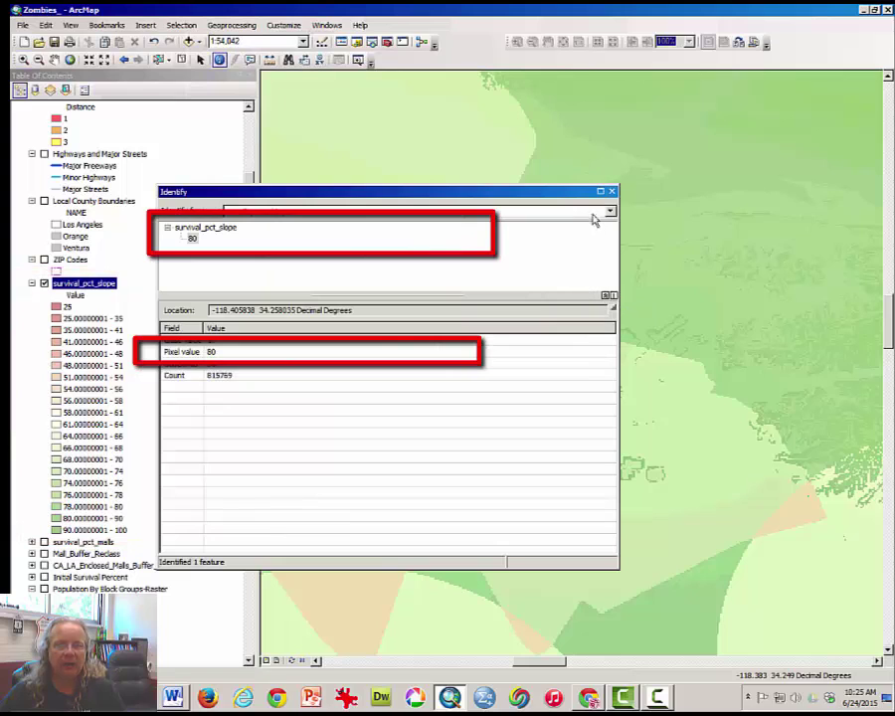
left_click(612, 191)
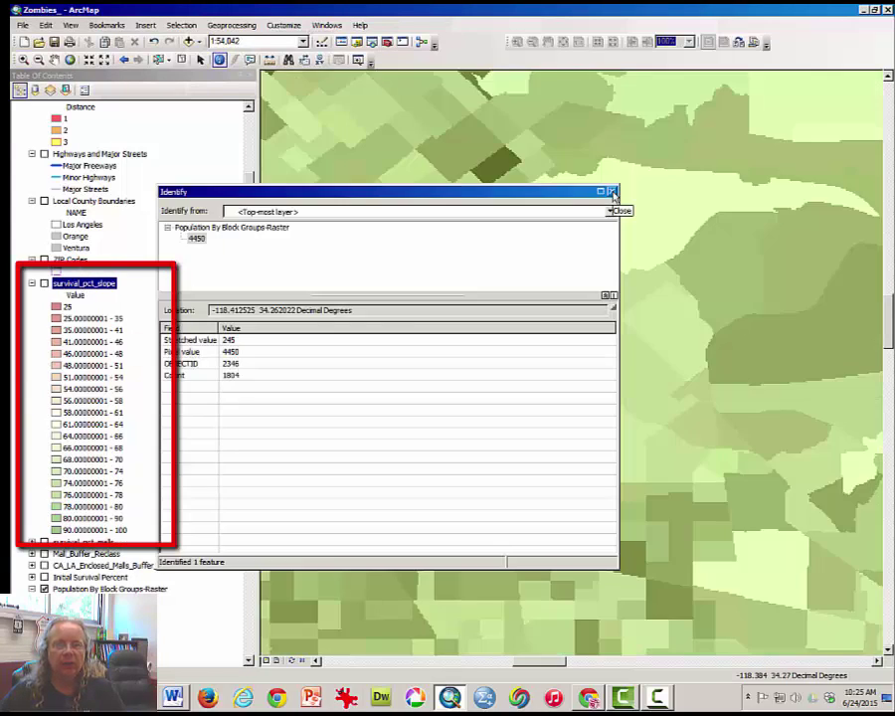
- Toggle survival_pct_slope off and on, leaving it visible on the map
left_click(615, 193)
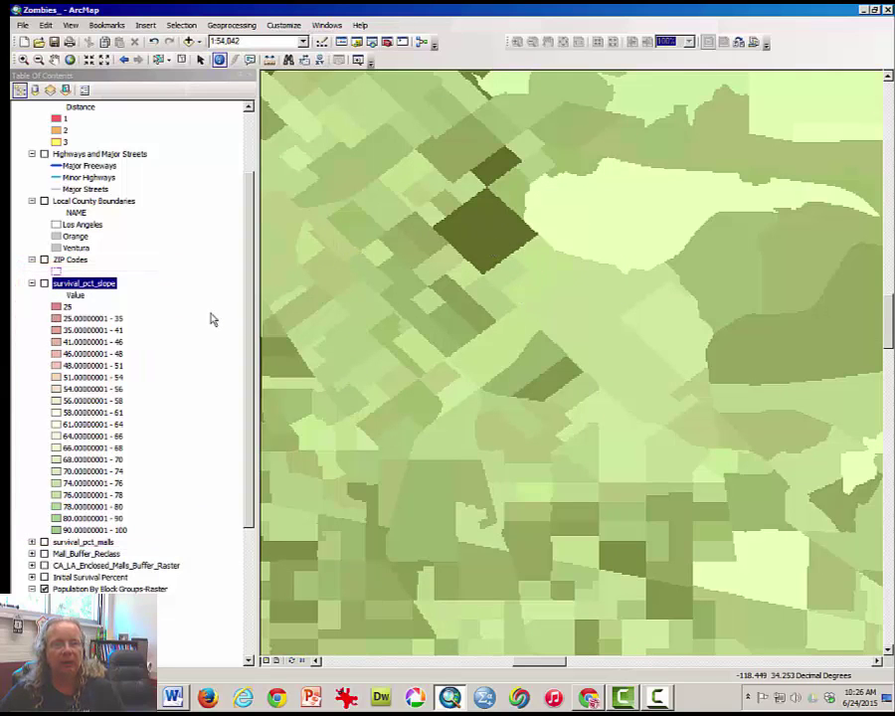
left_click(44, 283)
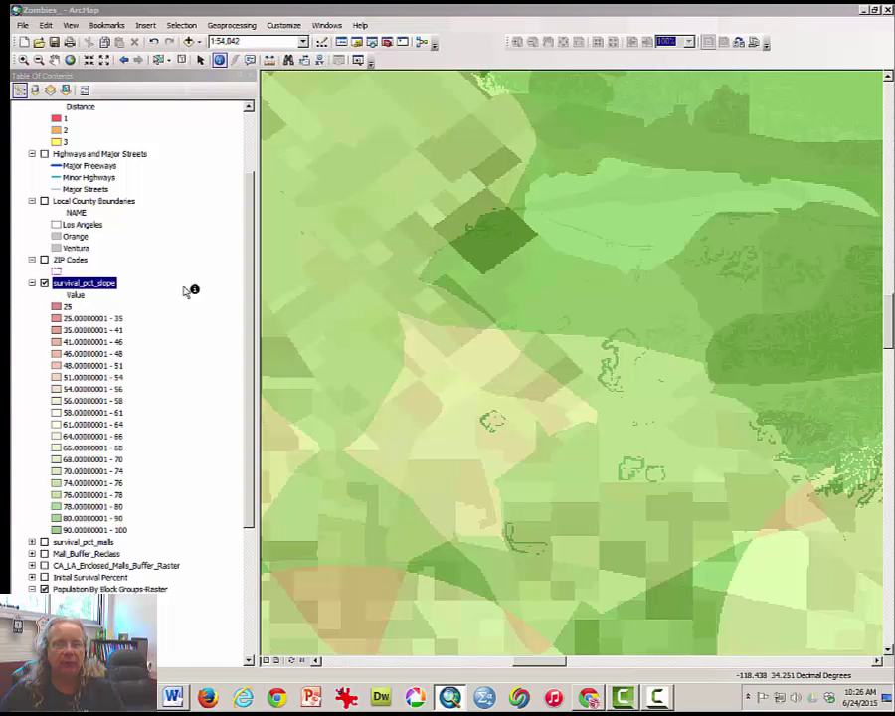
left_click(45, 284)
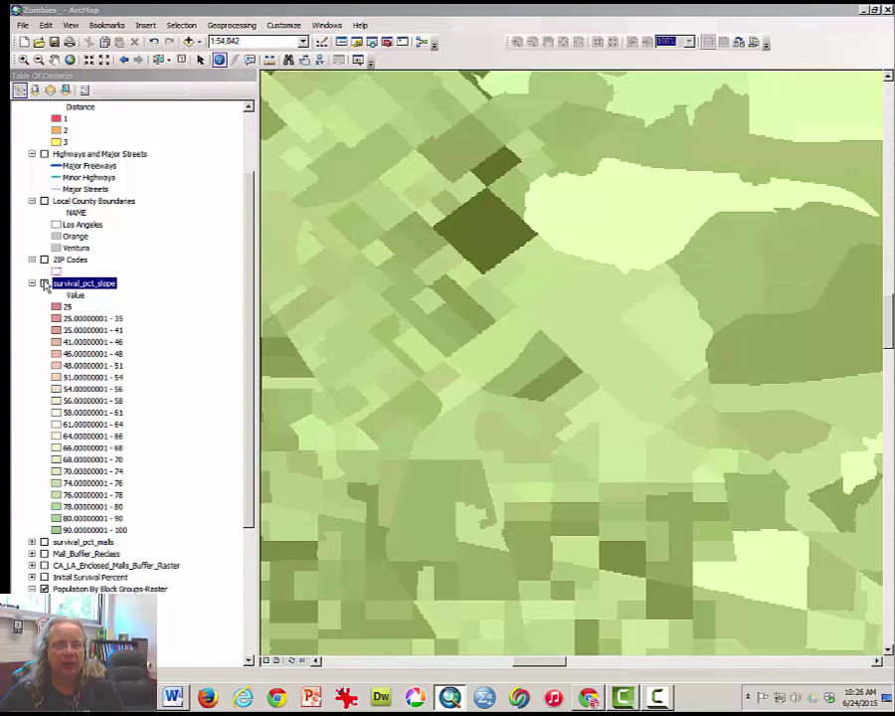
left_click(45, 284)
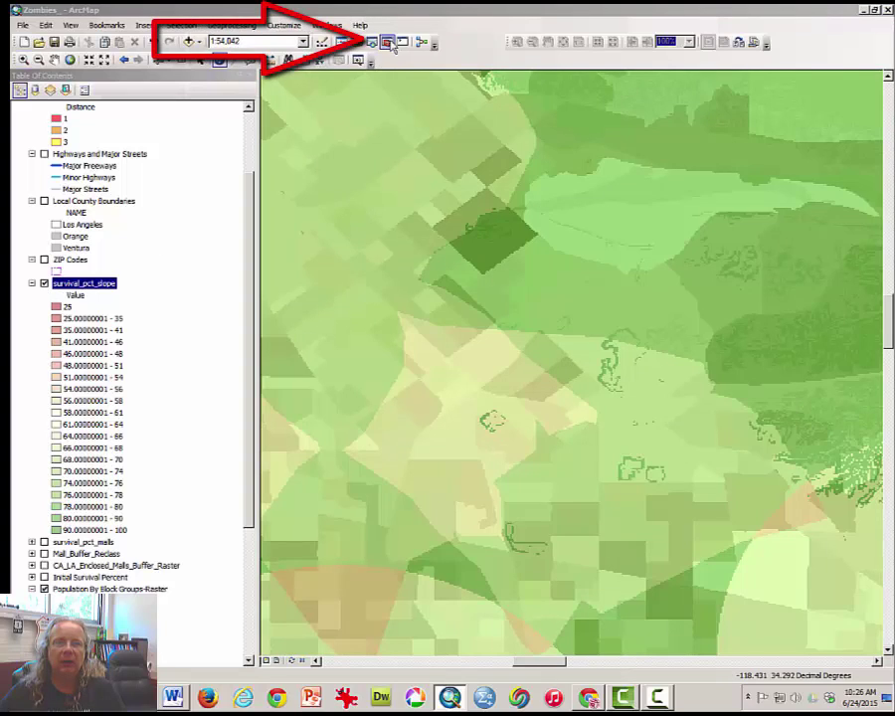
- In Raster Calculator, start the expression with Population By Block Groups-Raster minus
left_click(390, 44)
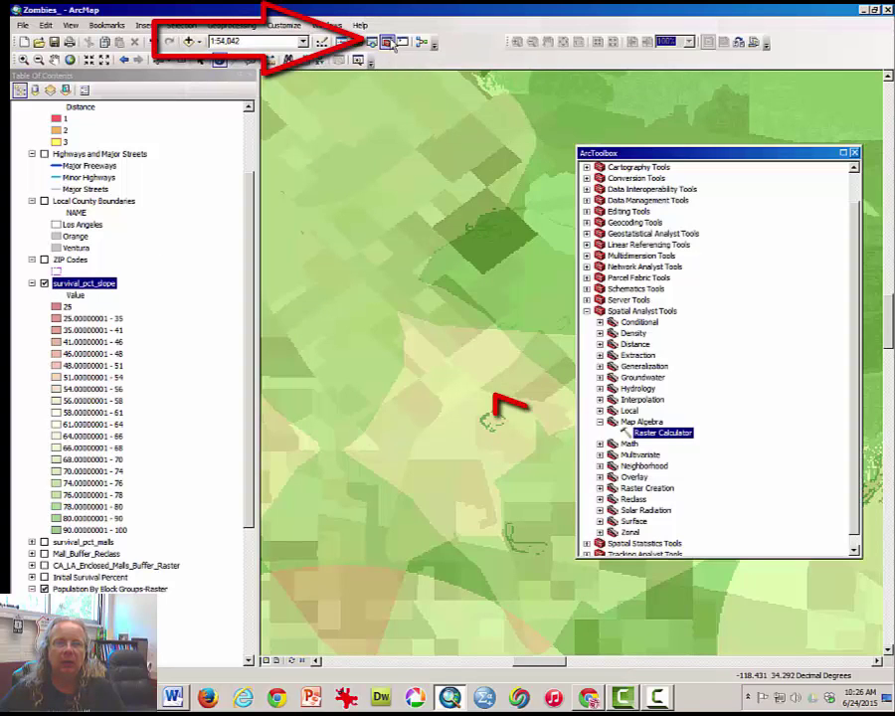
double_click(659, 434)
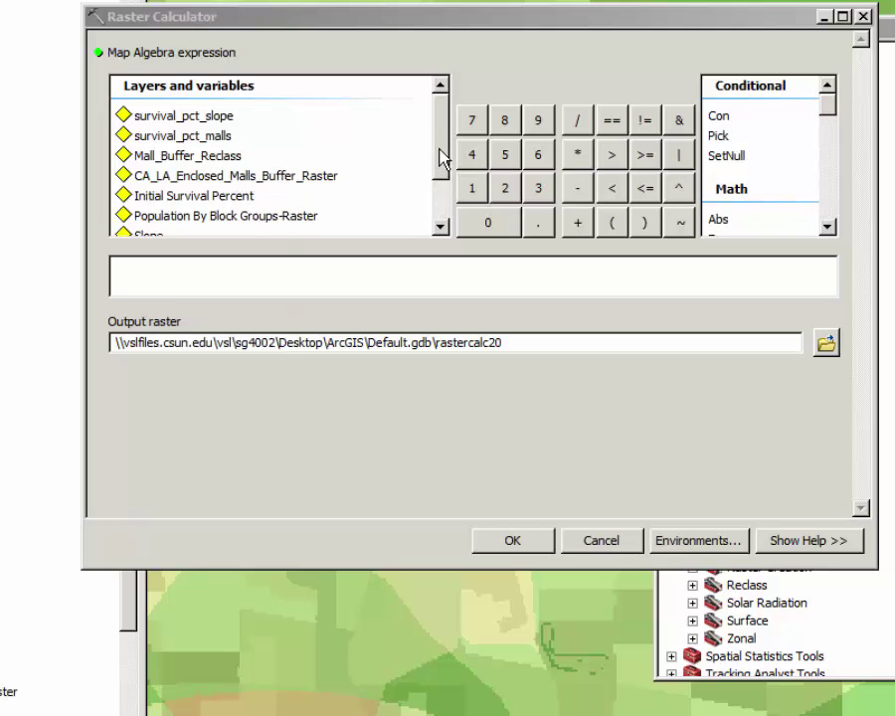
left_click_drag(443, 159, 441, 223)
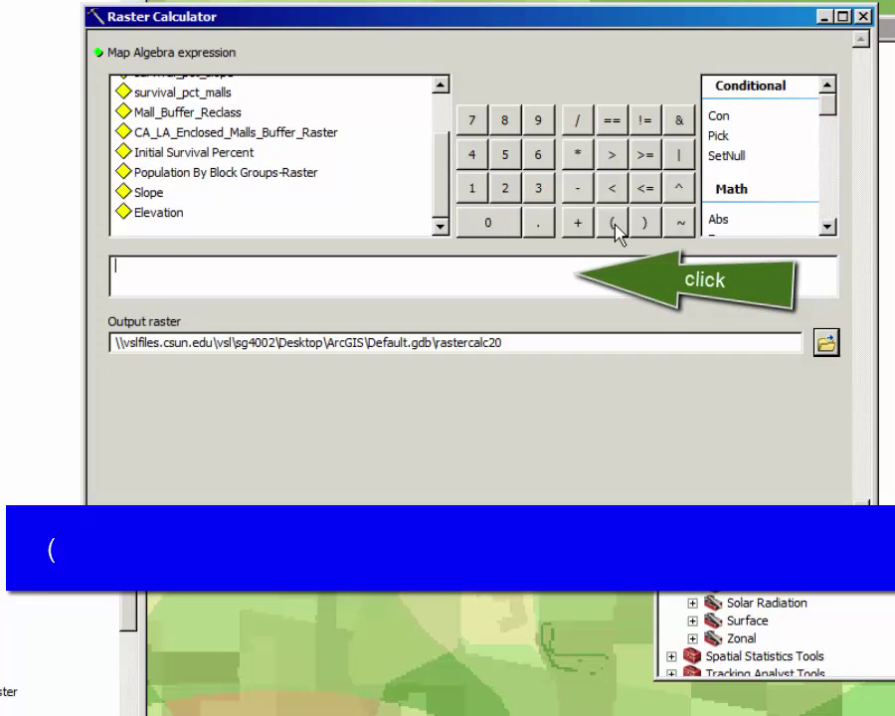
left_click(251, 176)
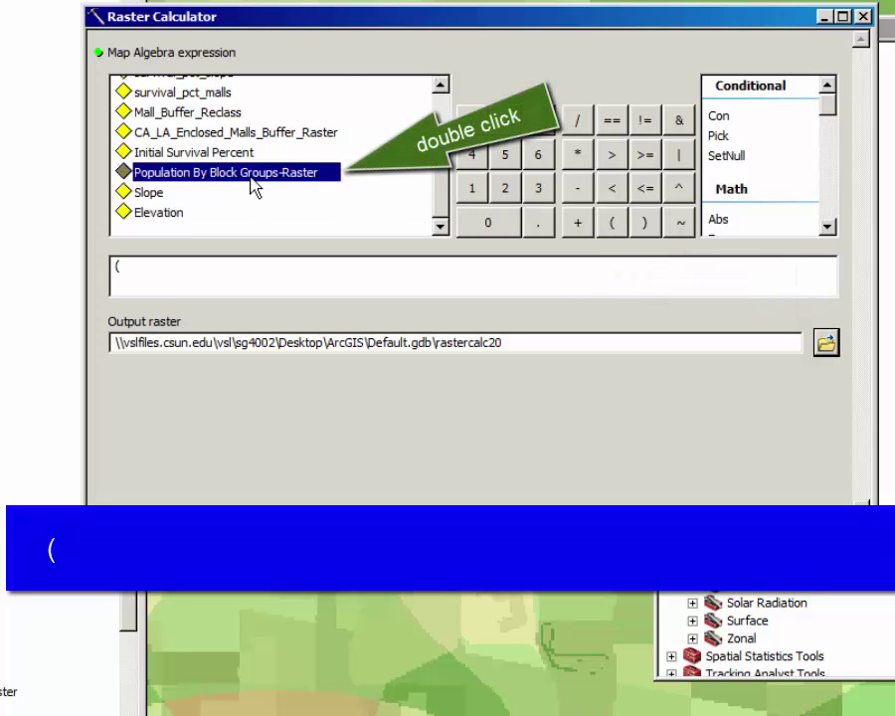
double_click(253, 179)
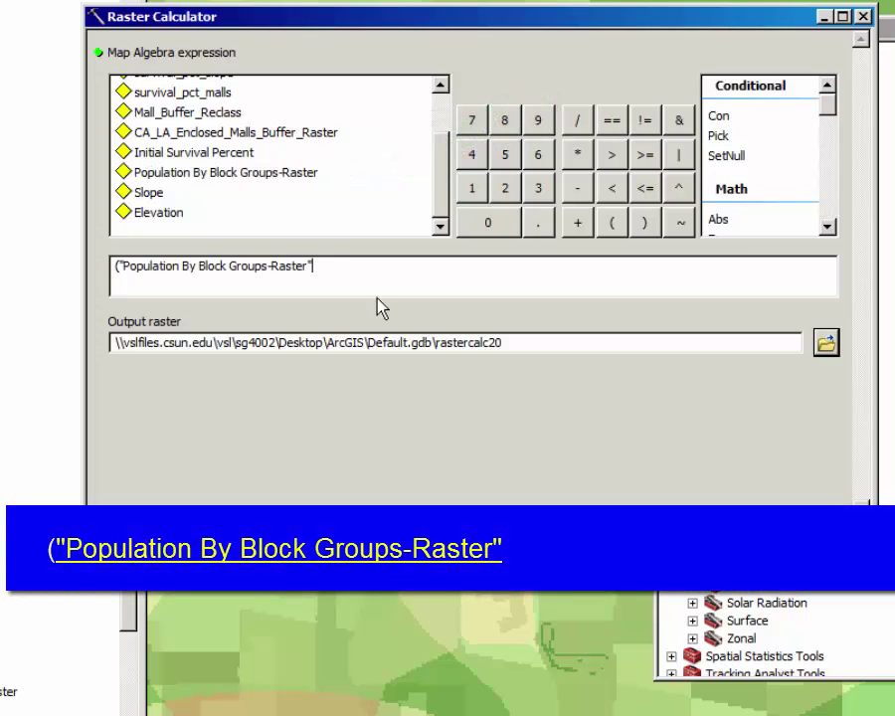
left_click(644, 224)
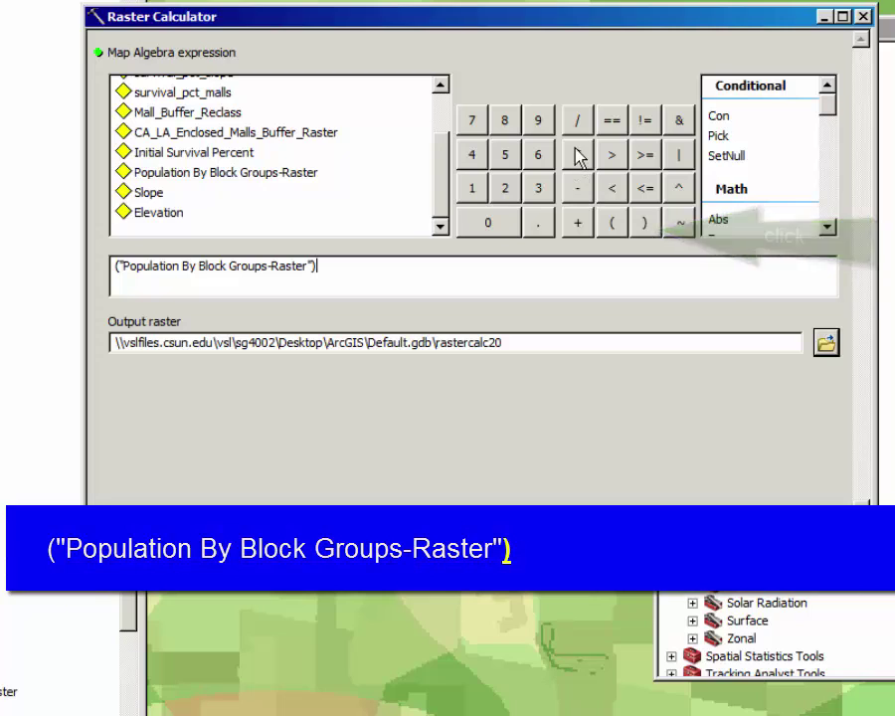
left_click(585, 190)
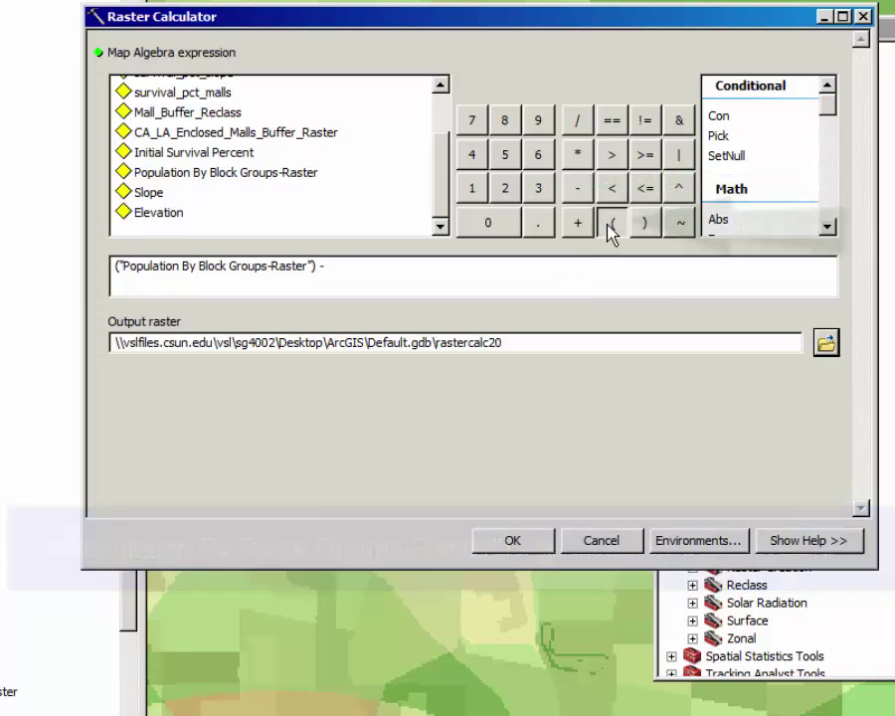
- Subtract (population × survival_pct_slope / 100) and rename the output Zombies_Pop
double_click(609, 225)
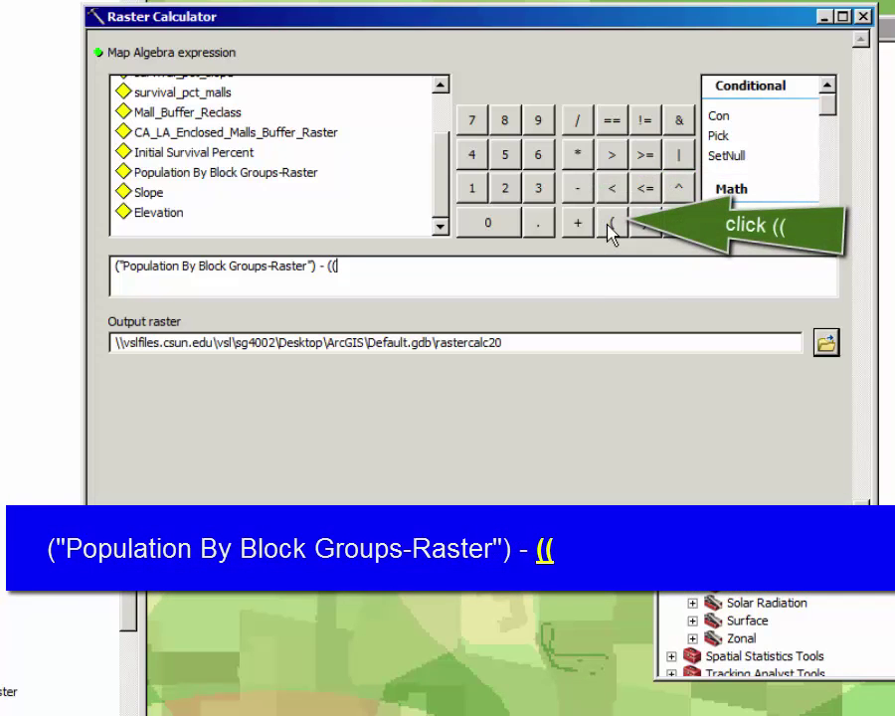
double_click(220, 174)
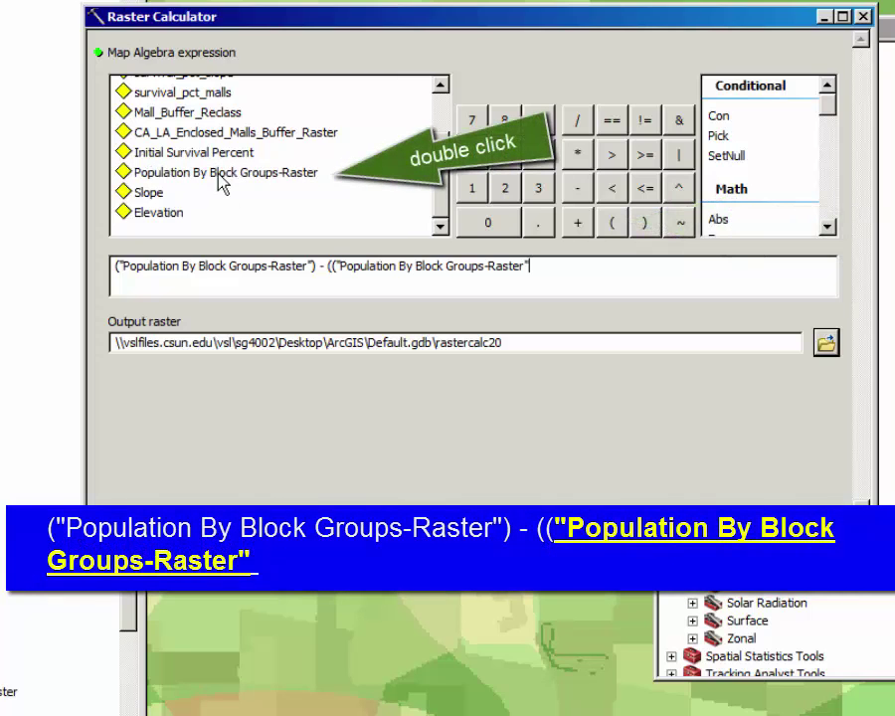
left_click(577, 156)
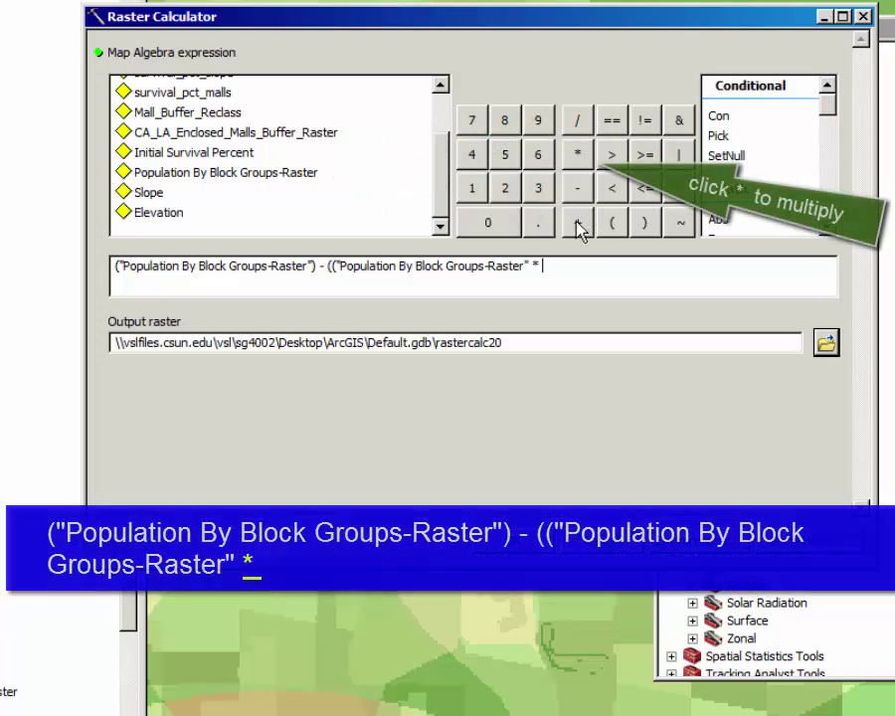
left_click_drag(443, 156, 443, 109)
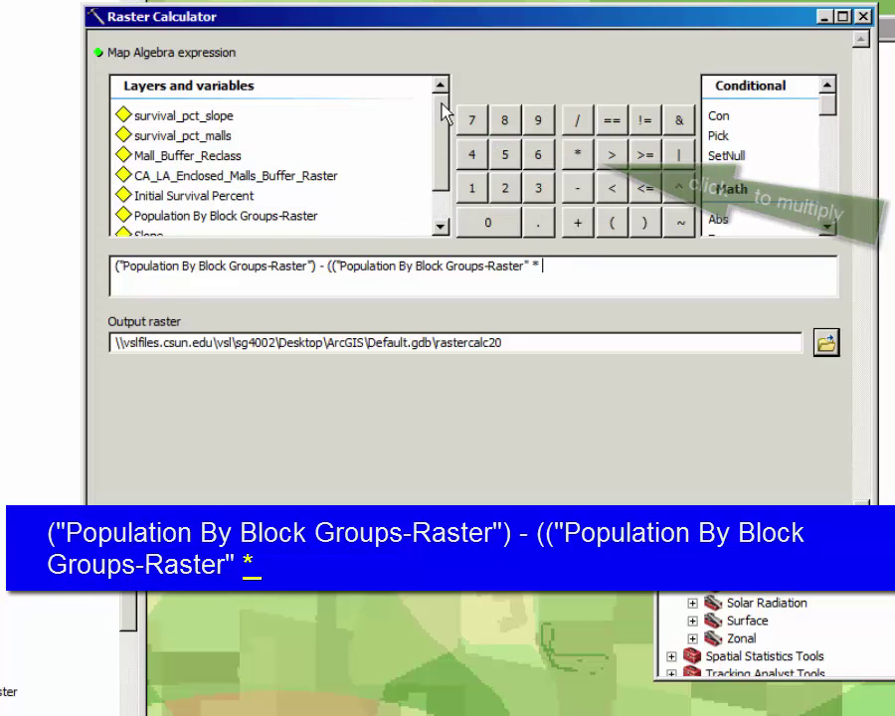
double_click(216, 117)
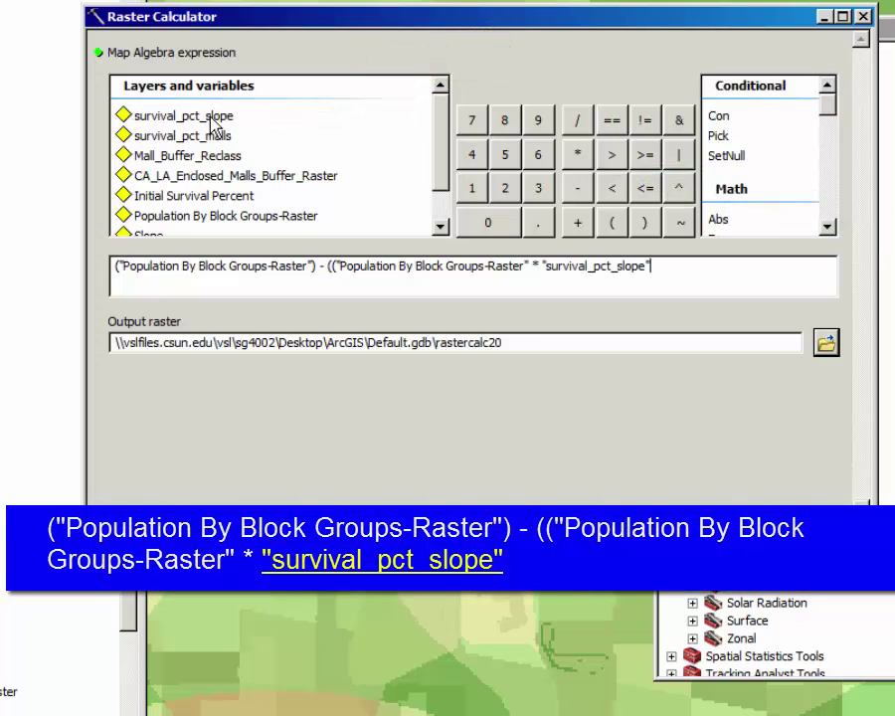
left_click(644, 223)
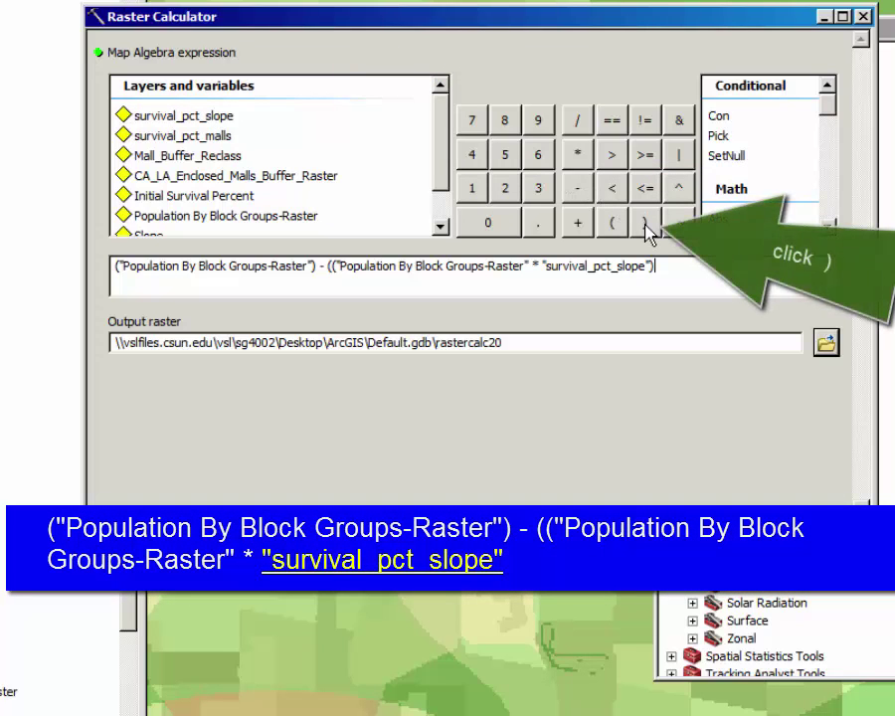
left_click(578, 121)
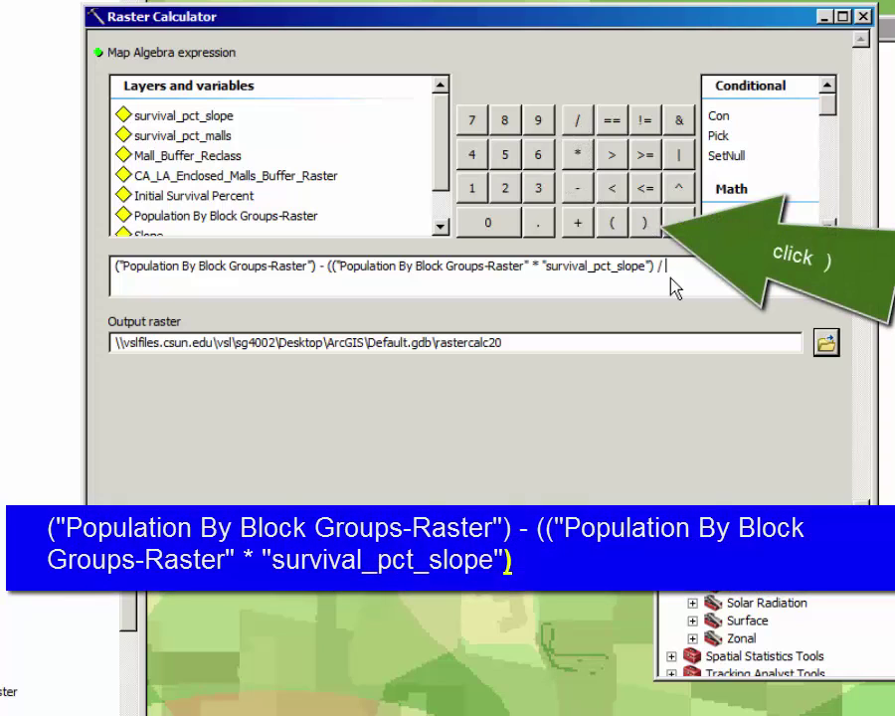
type("100")
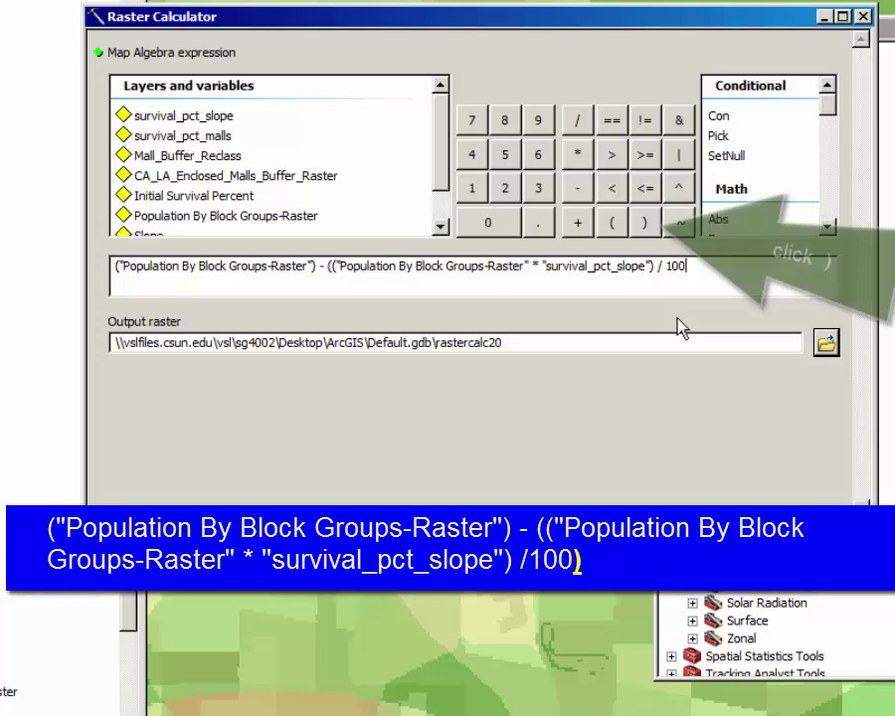
type(")")
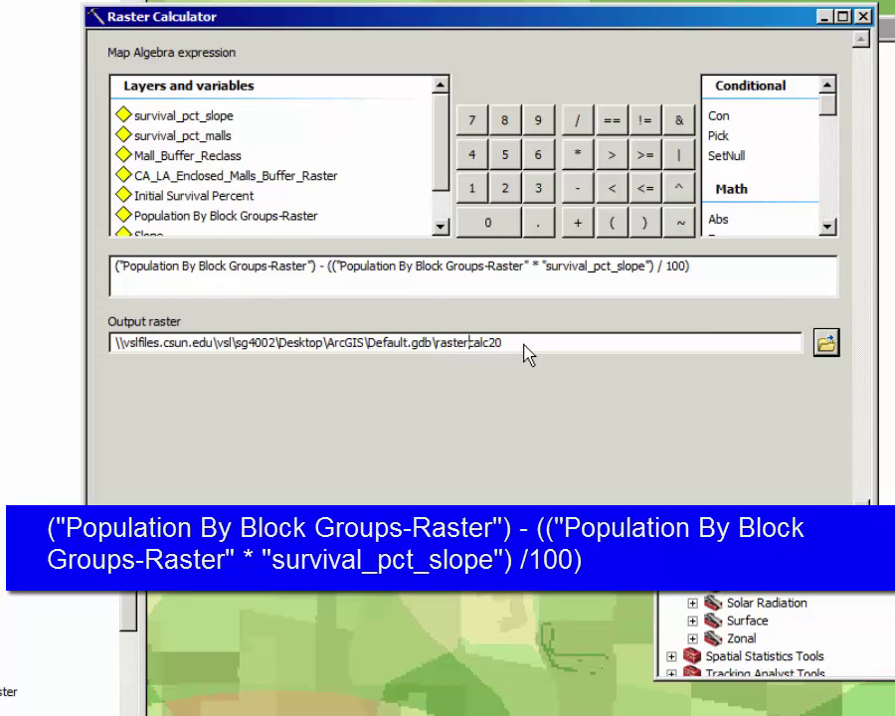
key("BackSpace")
key("BackSpace")
key("BackSpace")
key("BackSpace")
key("BackSpace")
key("BackSpace")
key("BackSpace")
key("BackSpace")
key("BackSpace")
key("BackSpace")
key("BackSpace")
key("BackSpace")
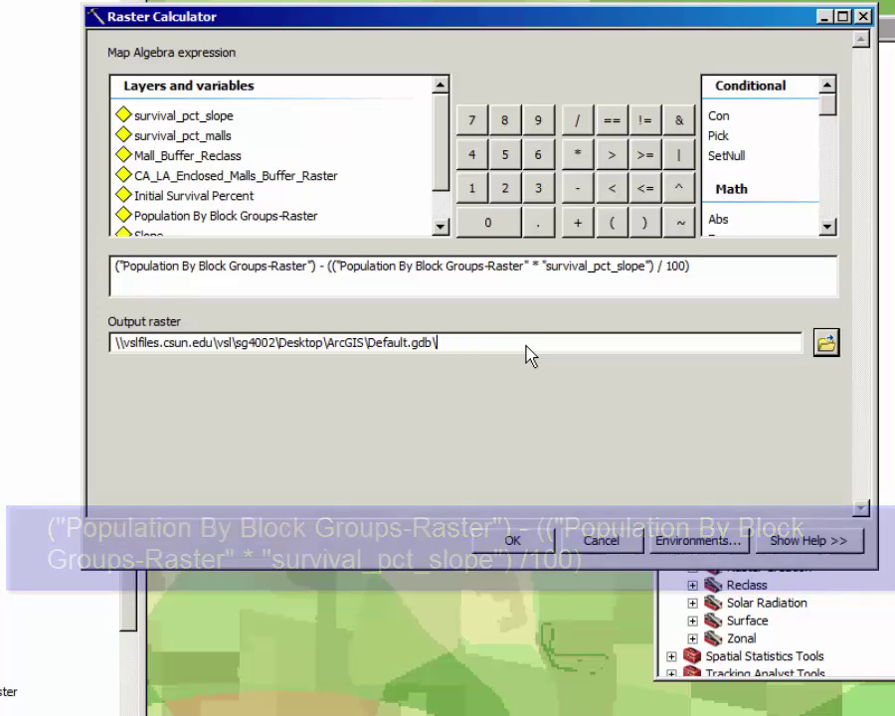
type("Zomb")
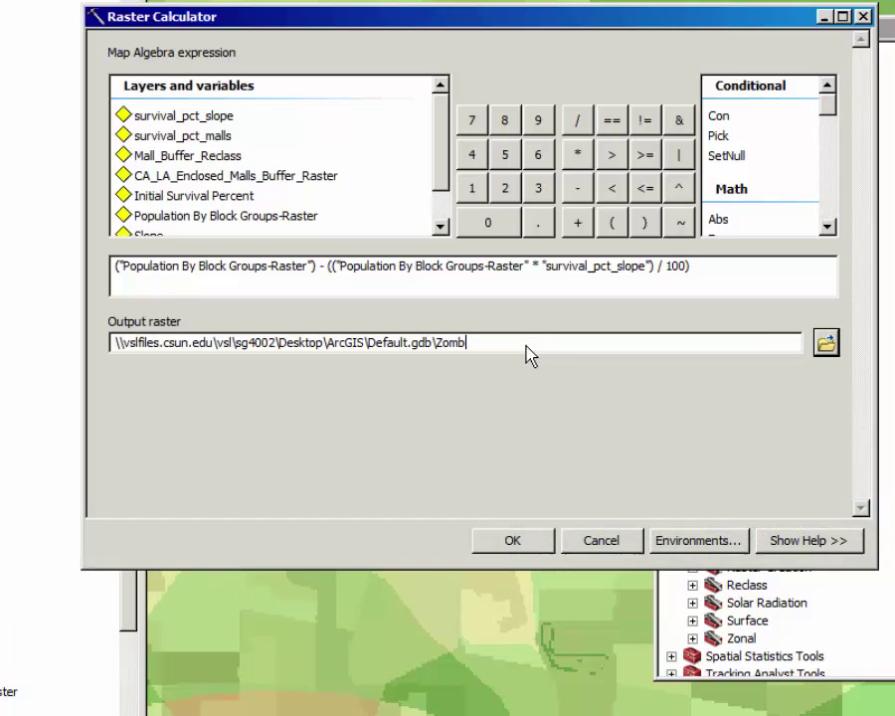
type("ies_")
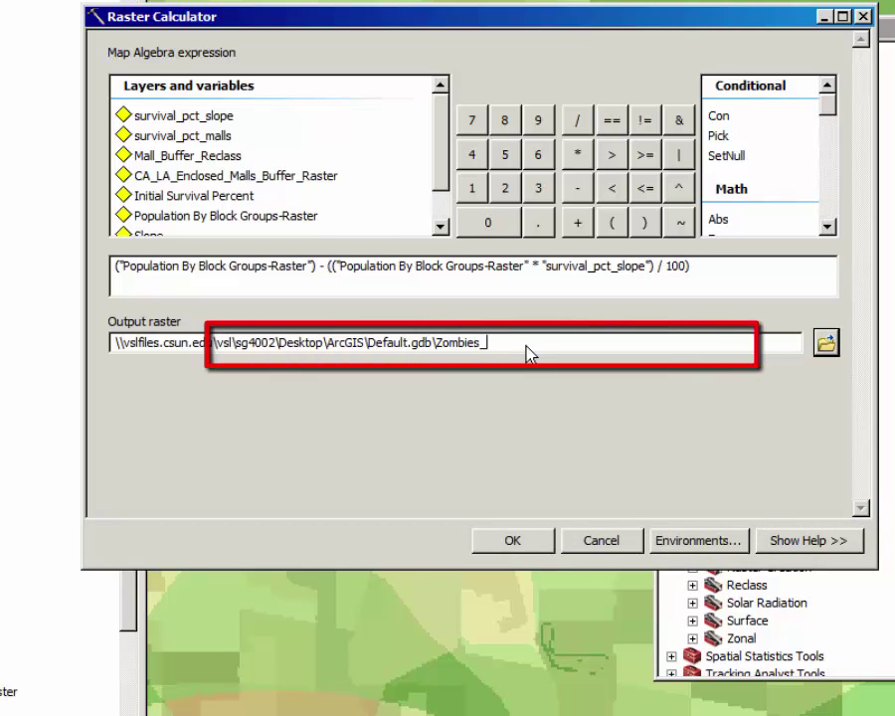
type("Pop_Raster")
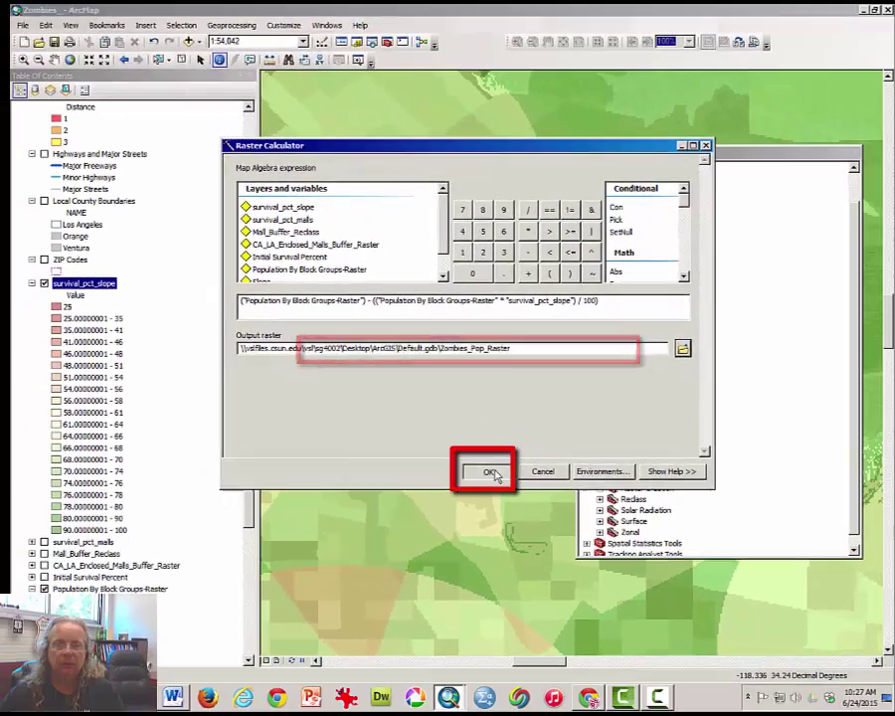
- Run the calculation to create Zombies_Pop_Raster, hide the input rasters, and view the full extent
left_click(491, 472)
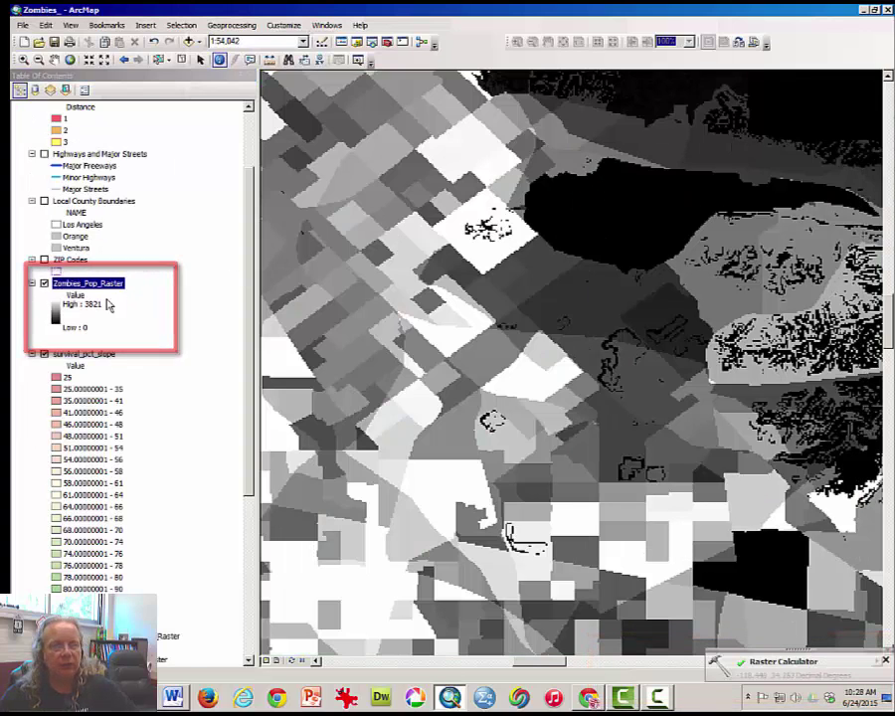
left_click(44, 355)
left_click(43, 354)
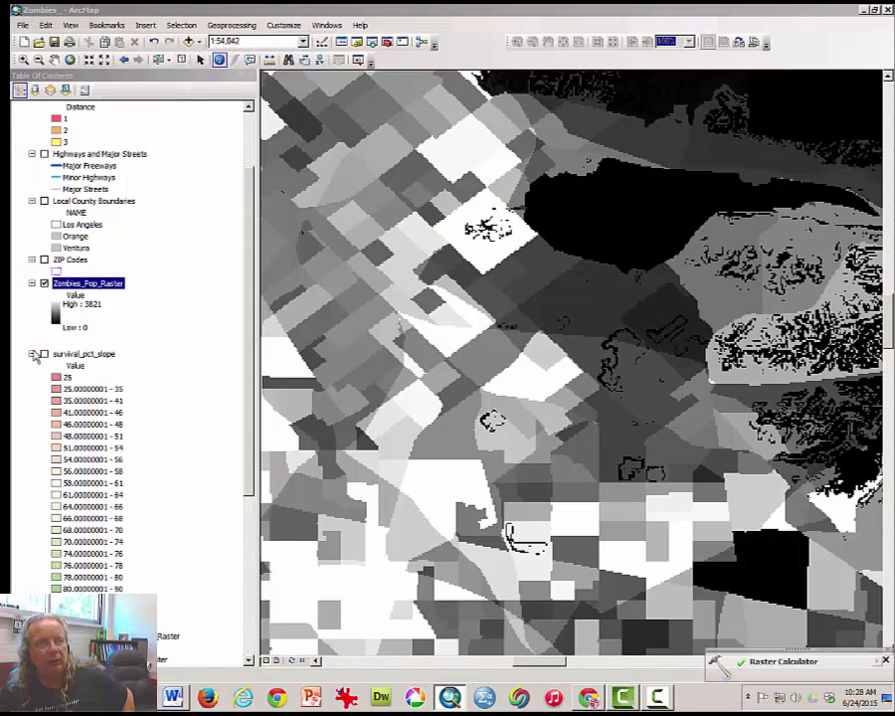
left_click(31, 354)
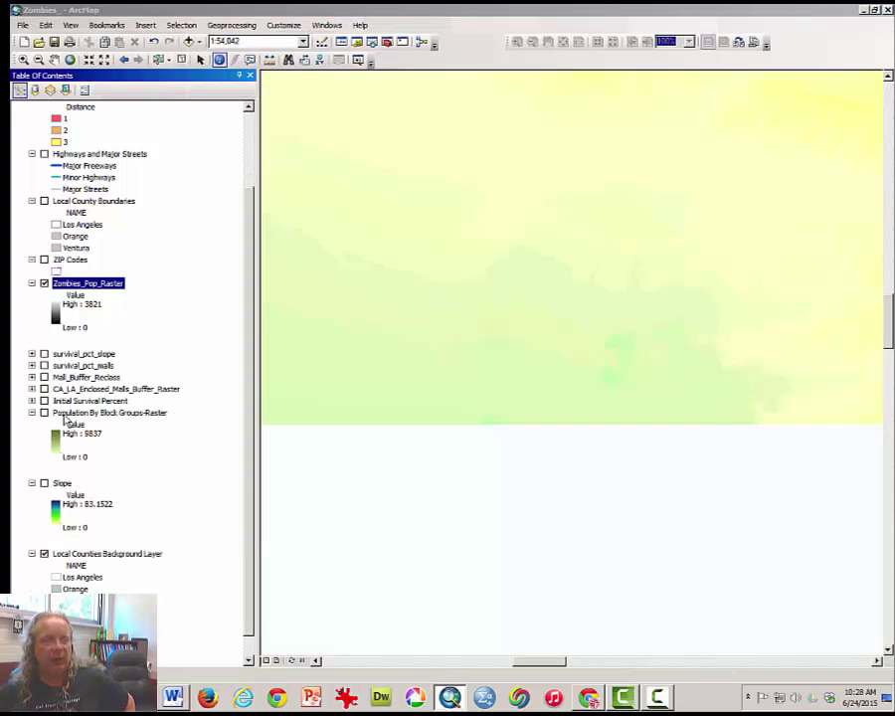
left_click(44, 411)
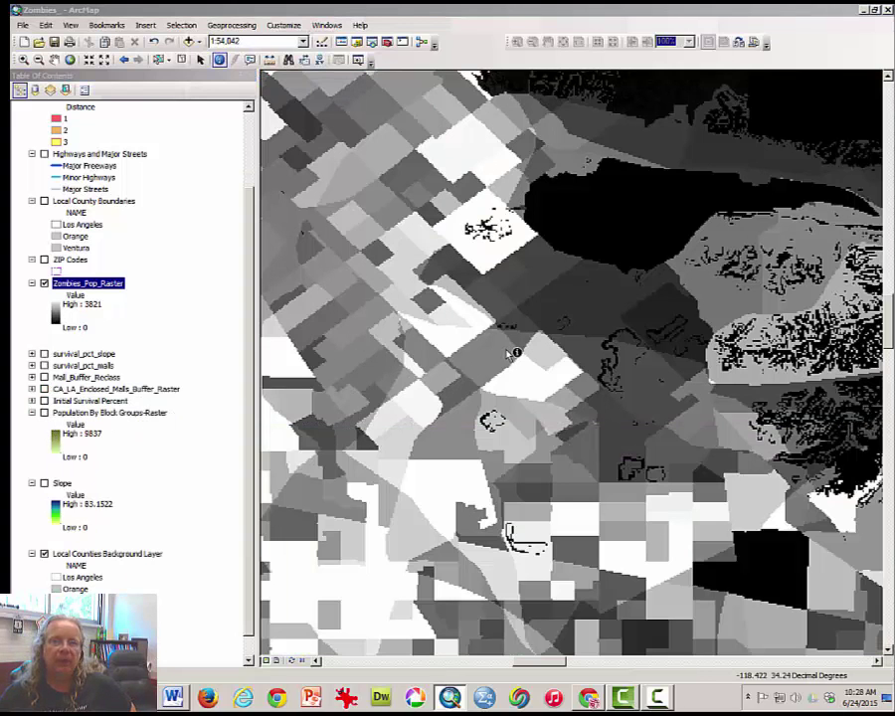
scroll(514, 353, "up", 1)
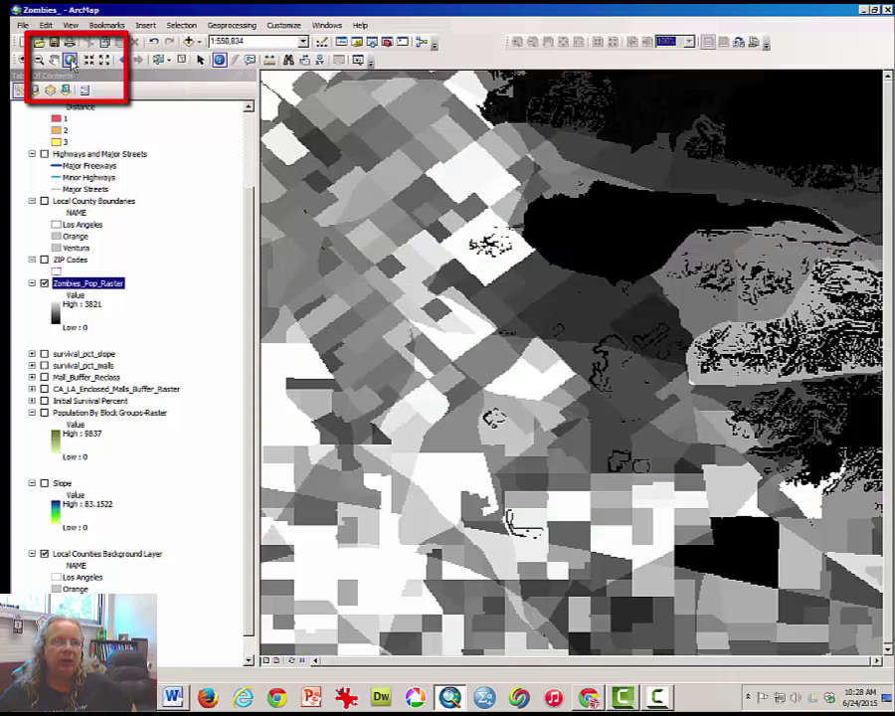
left_click(70, 59)
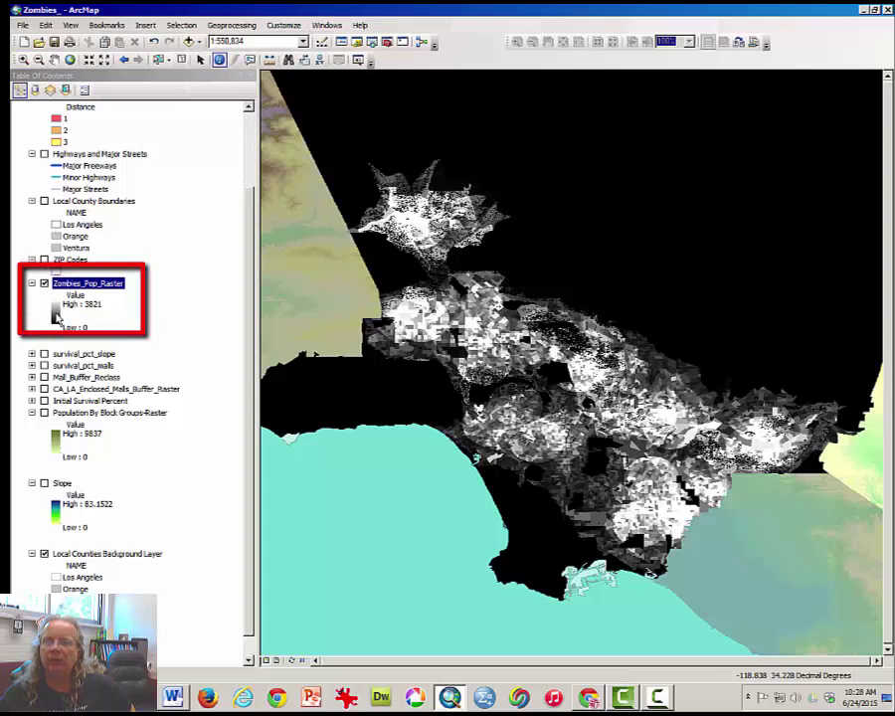
- Set Zombies_Pop_Raster's symbology to Classified, Equal Interval, with 7 classes
right_click(88, 290)
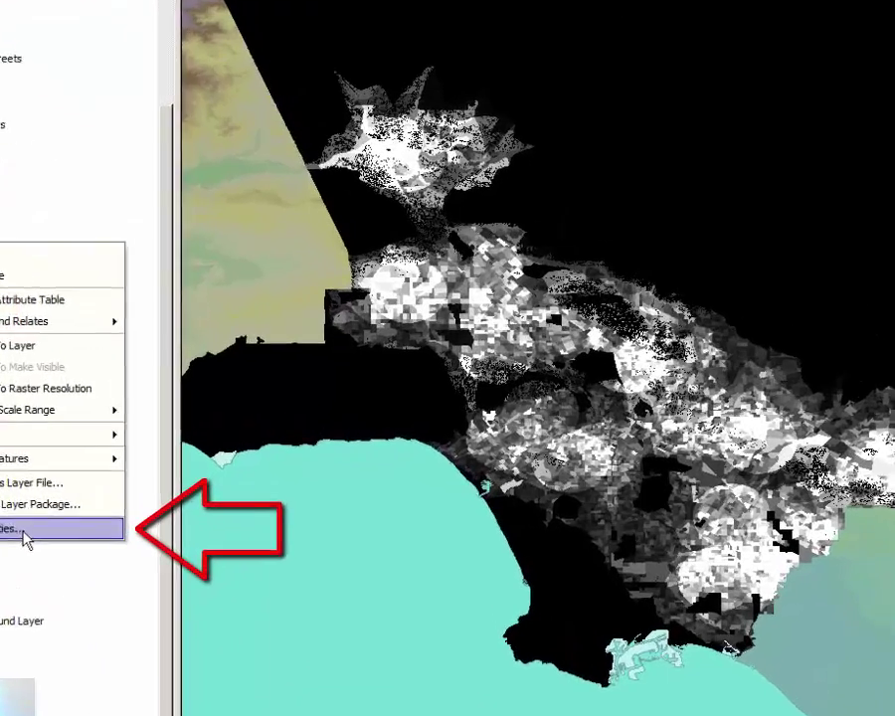
left_click(27, 540)
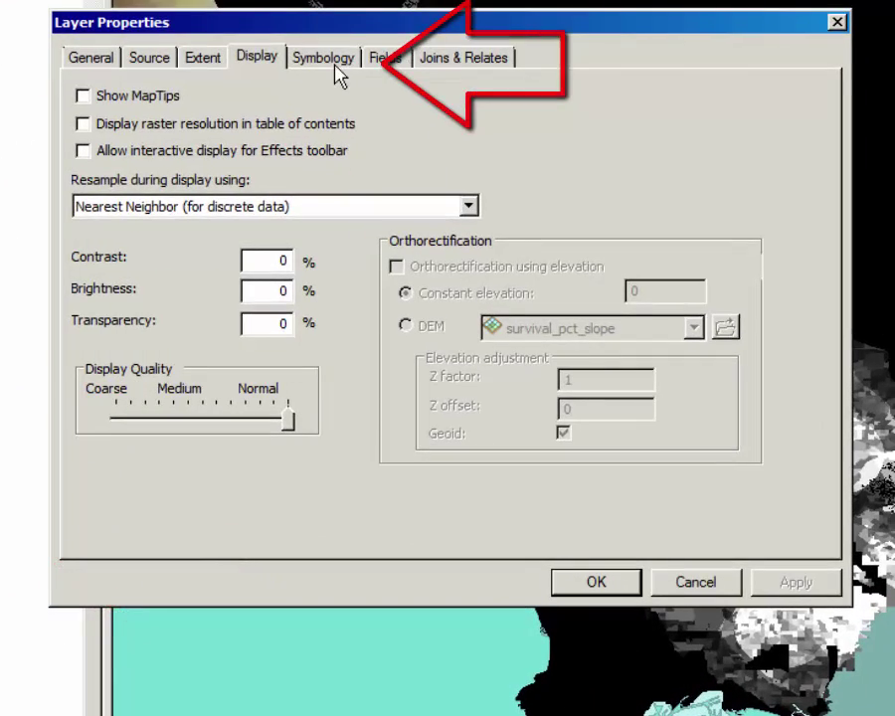
left_click(338, 71)
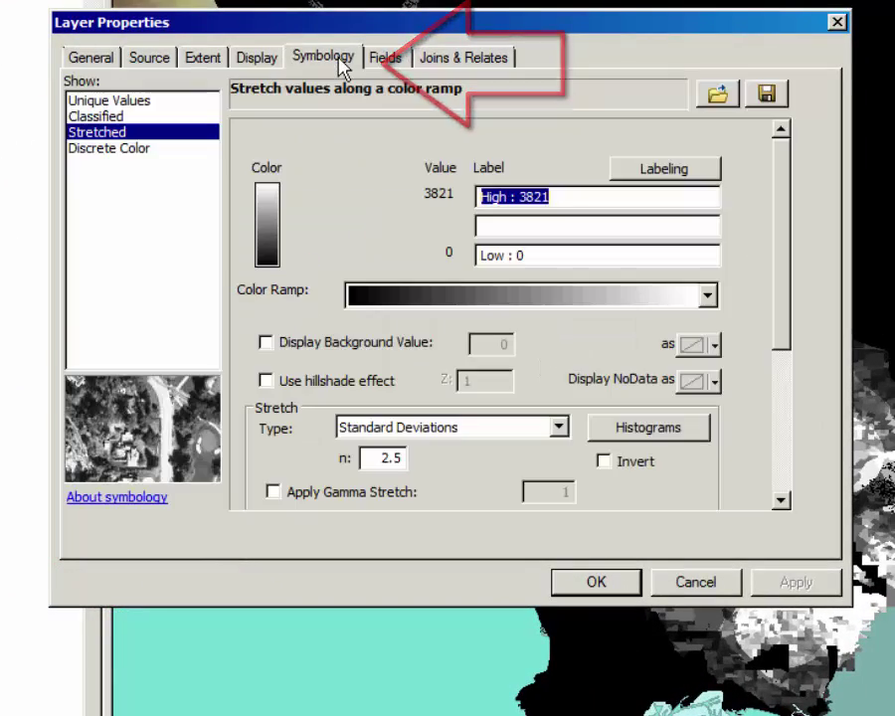
left_click(111, 117)
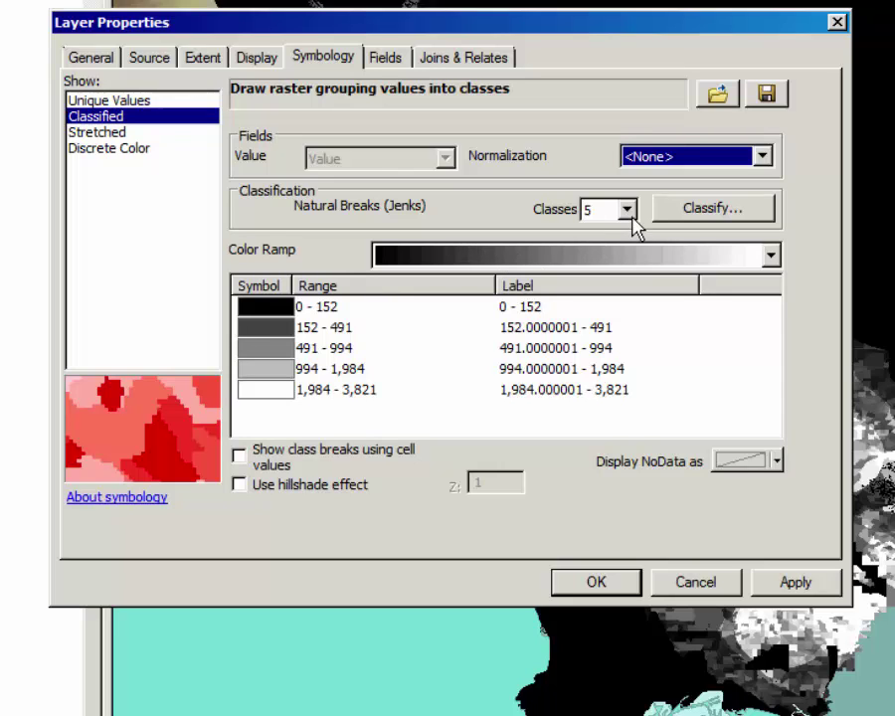
left_click(712, 209)
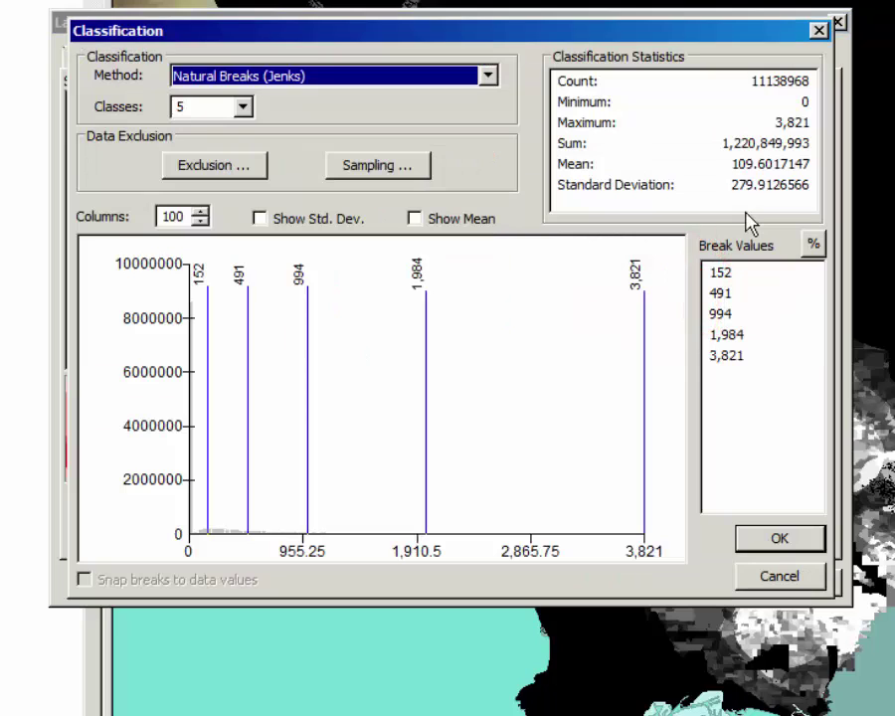
left_click(492, 77)
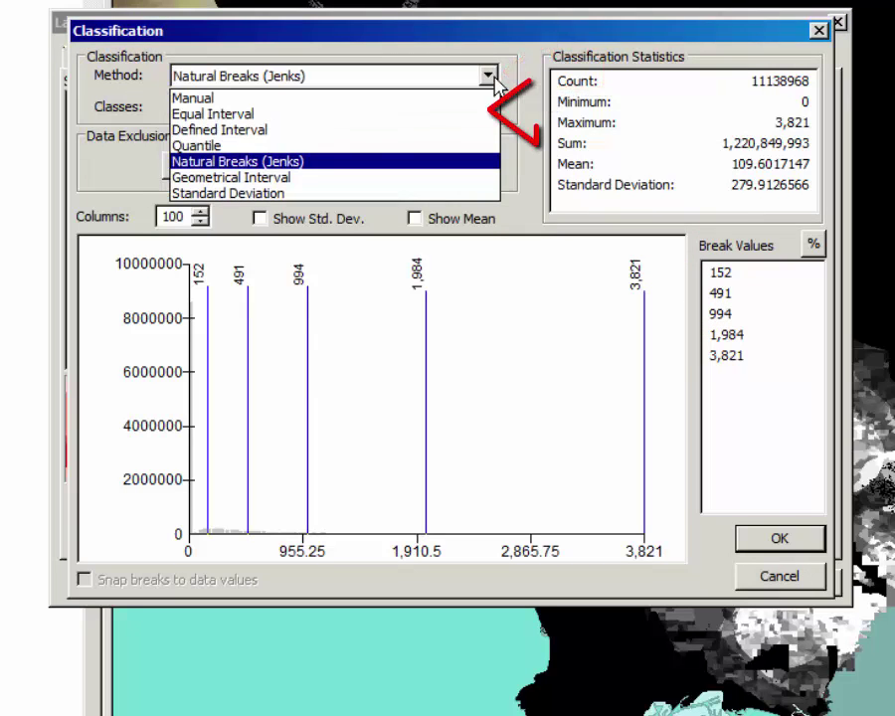
left_click(455, 117)
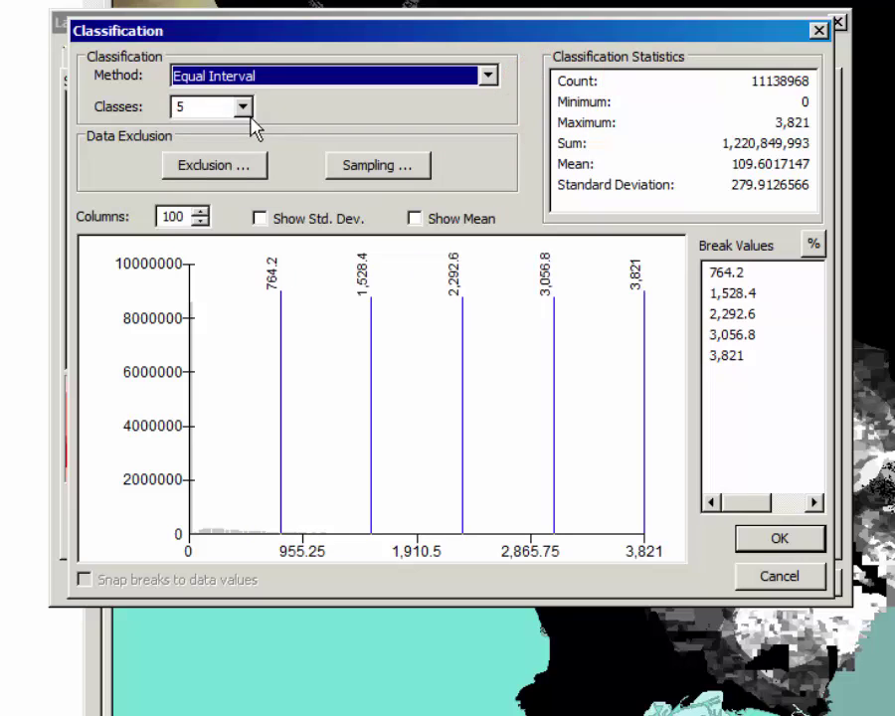
left_click(244, 109)
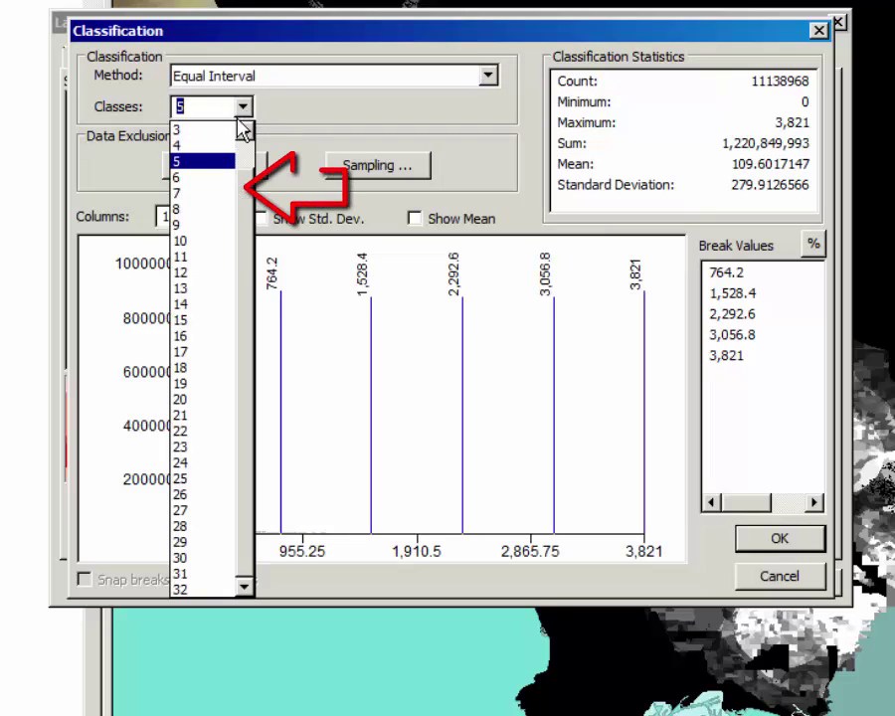
left_click(230, 194)
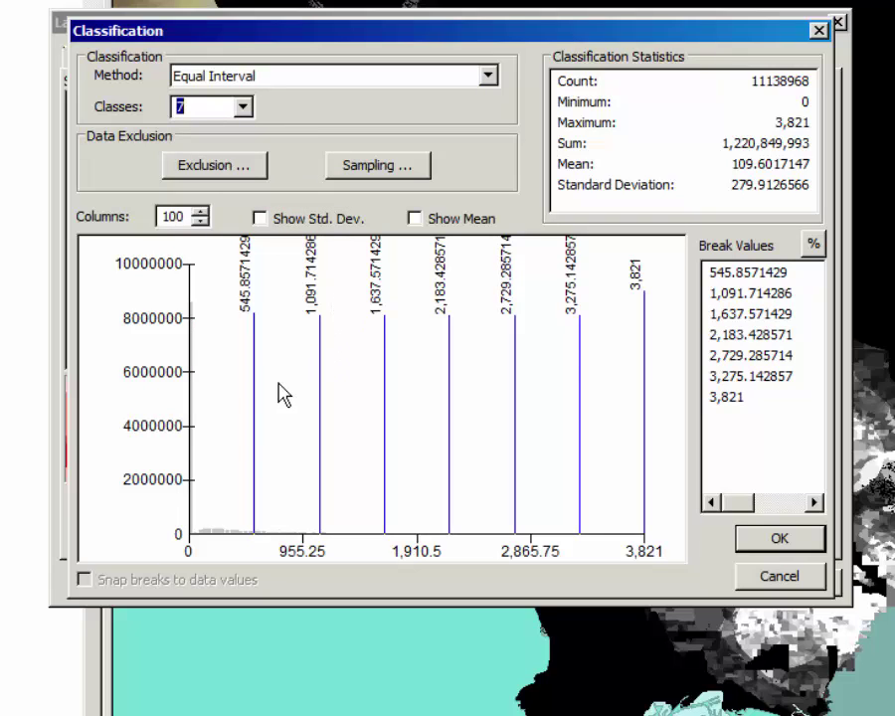
- Edit the class breaks to 1, 2,500 and 3,500 and accept them
left_click(742, 274)
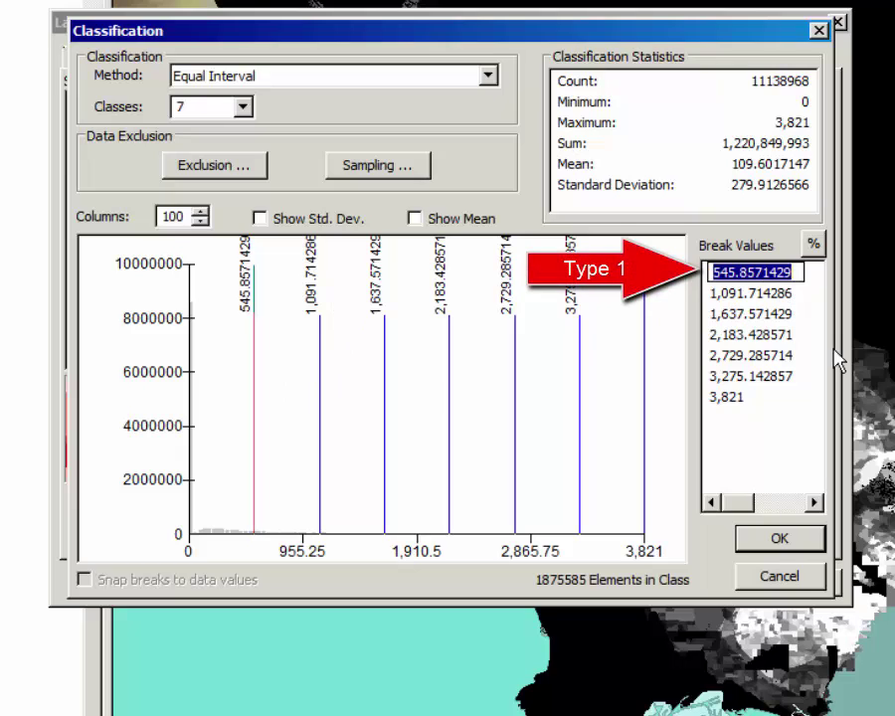
type("1")
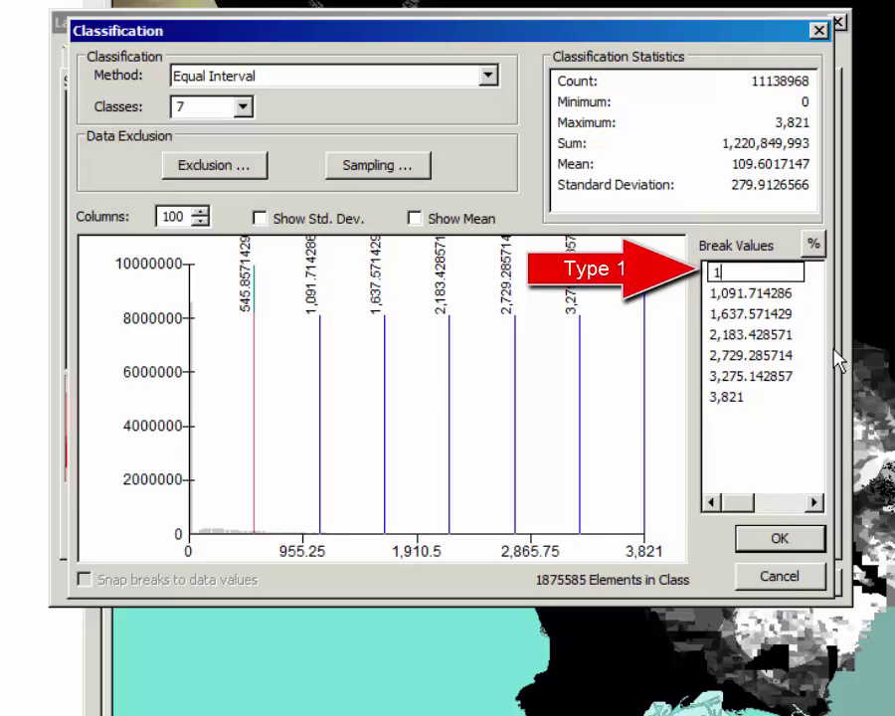
key("Return")
key("Return")
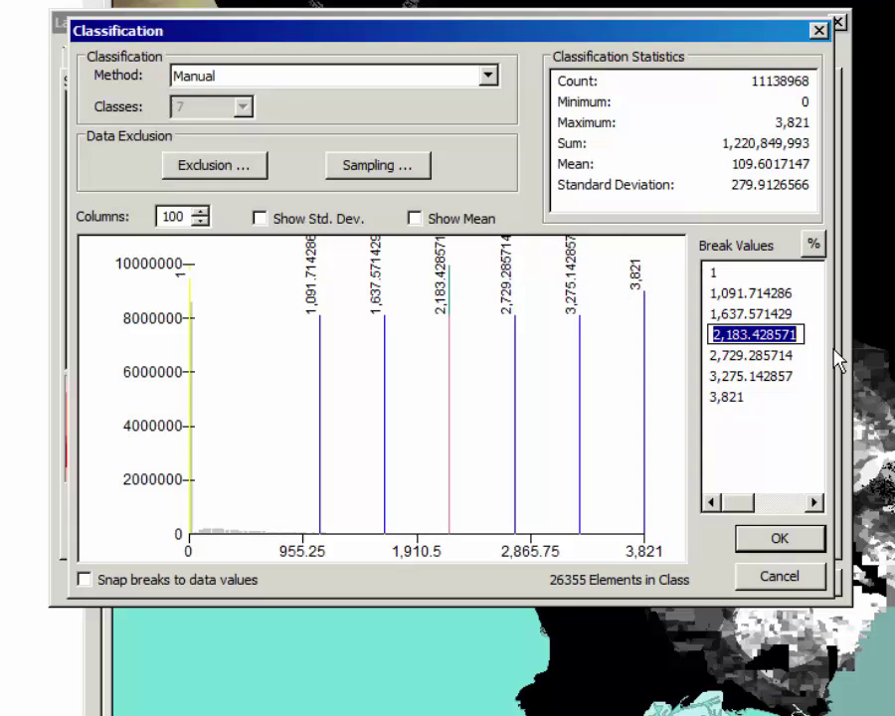
key("Return")
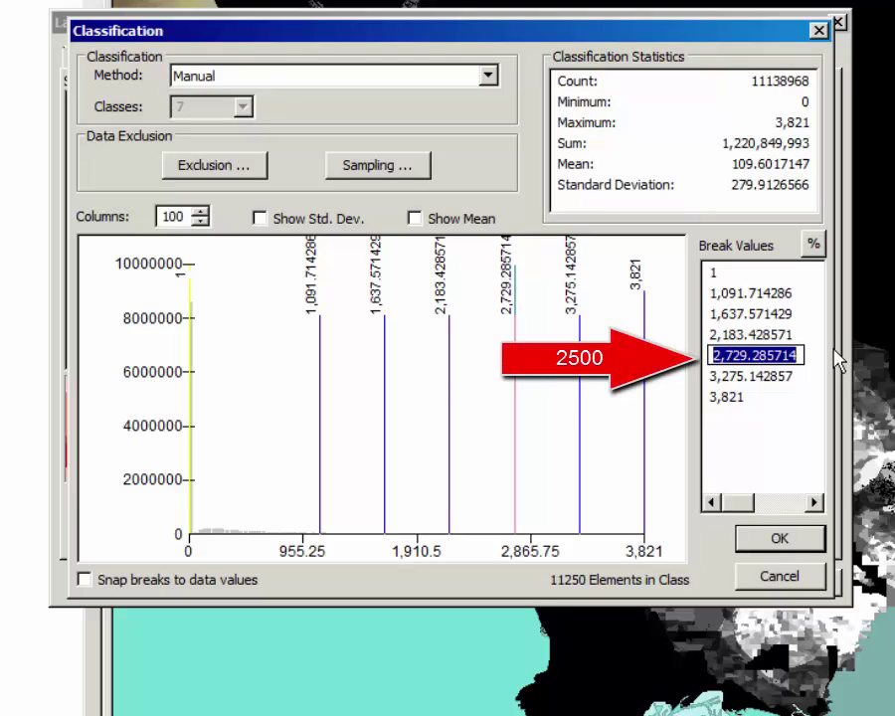
type("2500")
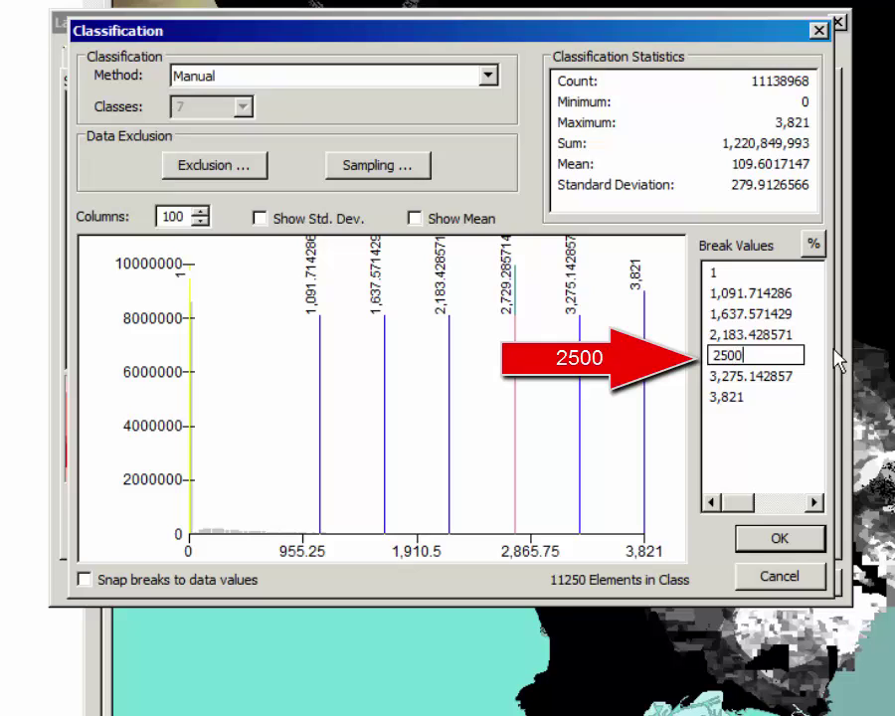
key("Return")
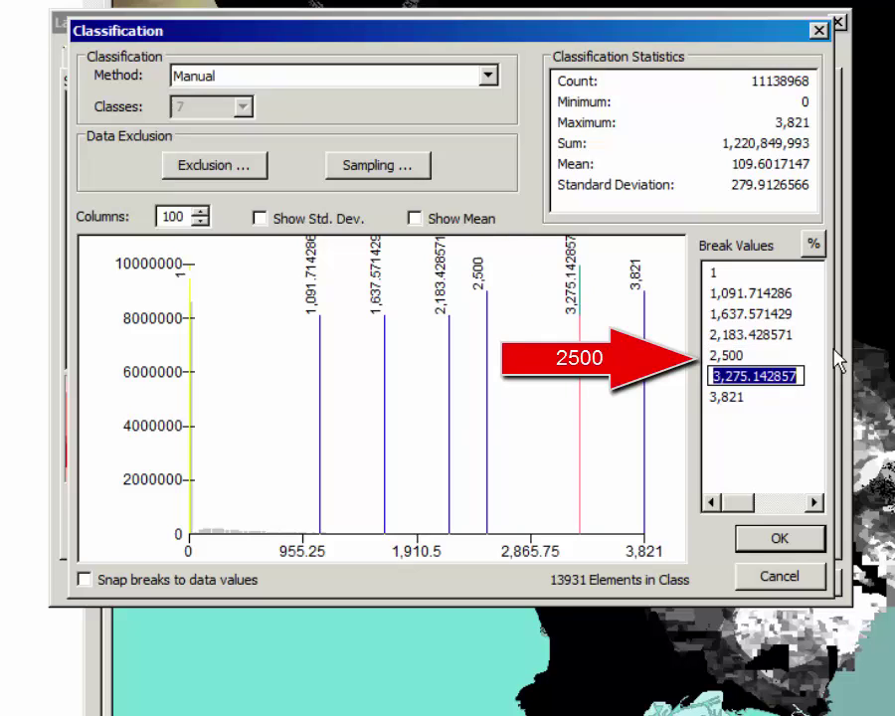
type("3500")
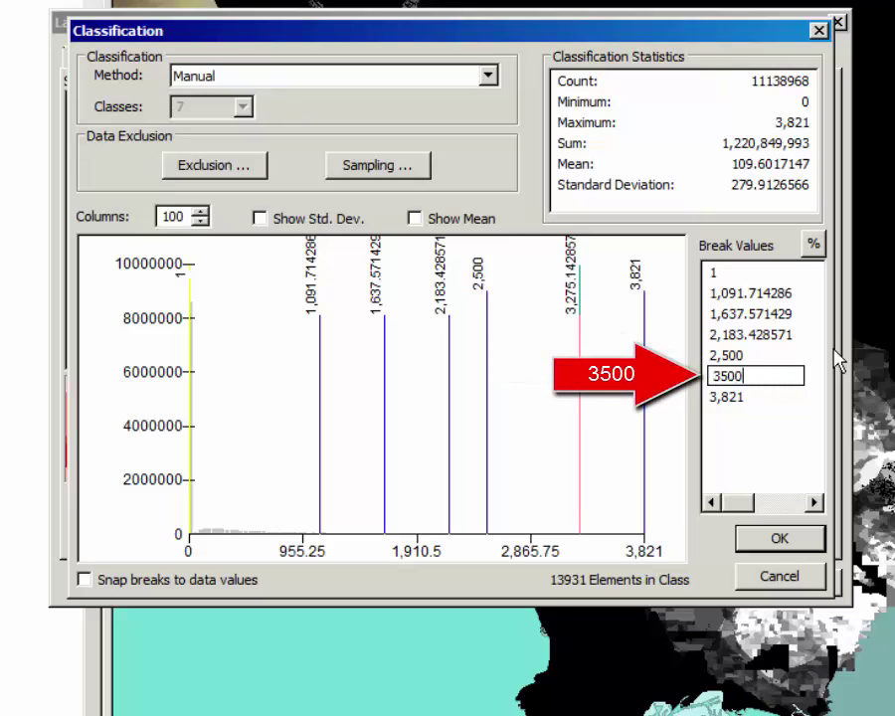
key("Up")
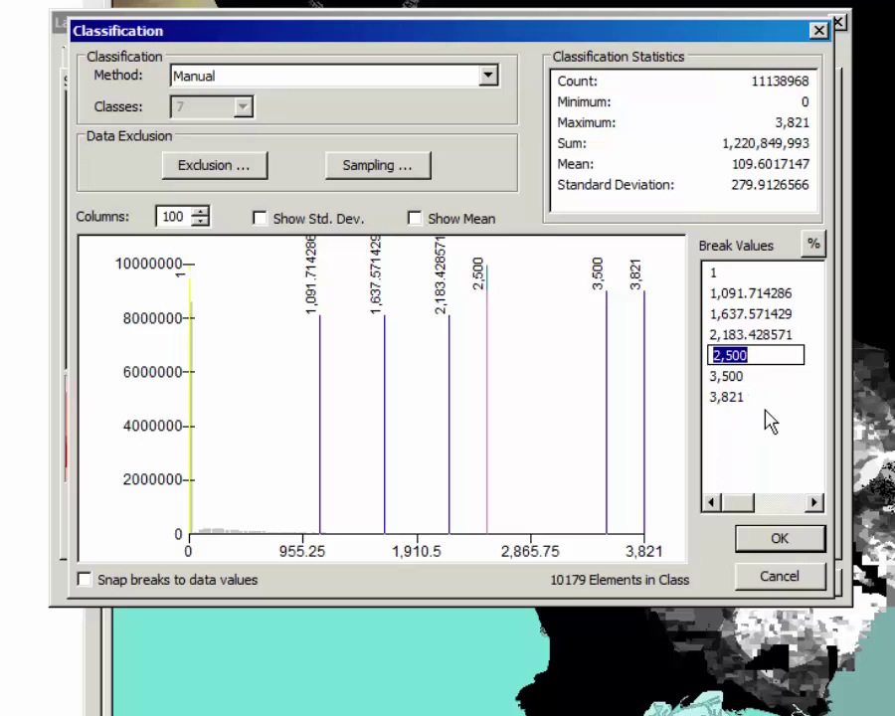
left_click(780, 542)
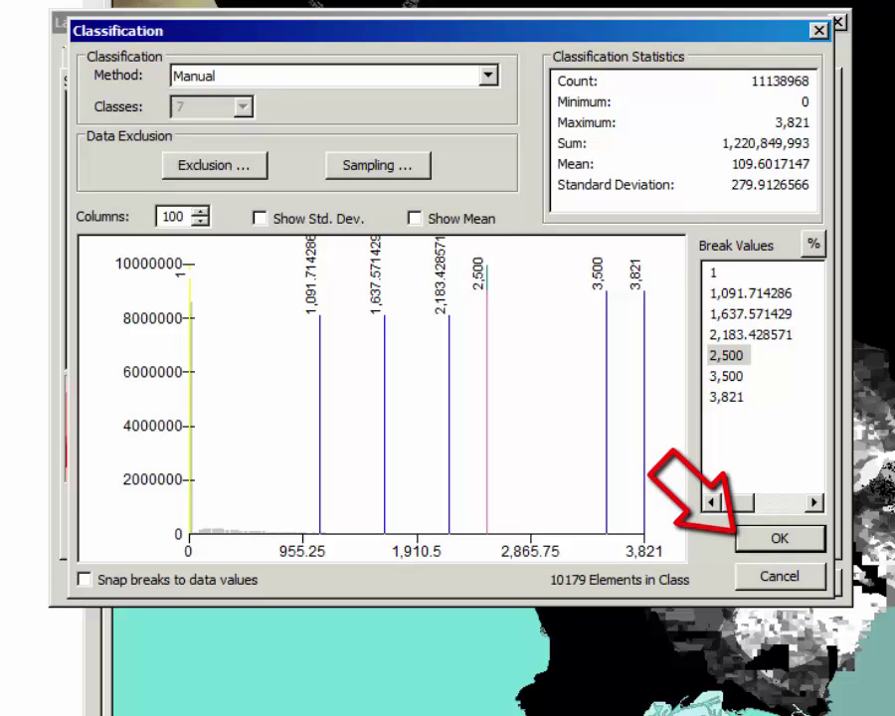
left_click(779, 537)
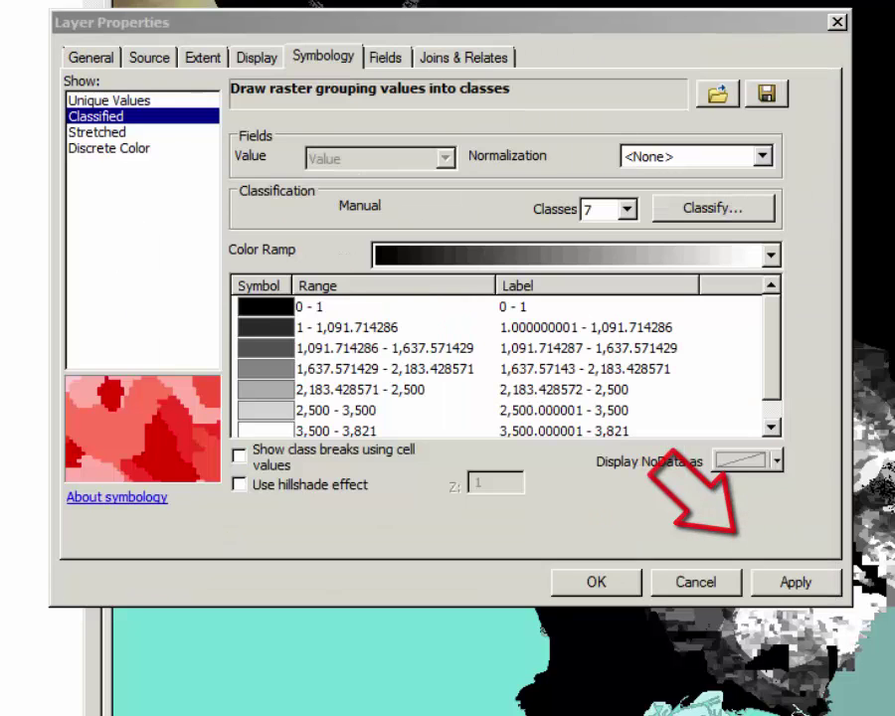
- Give Zombies_Pop_Raster's 7 classes a green-to-yellow-to-red colour ramp and confirm
left_click(771, 257)
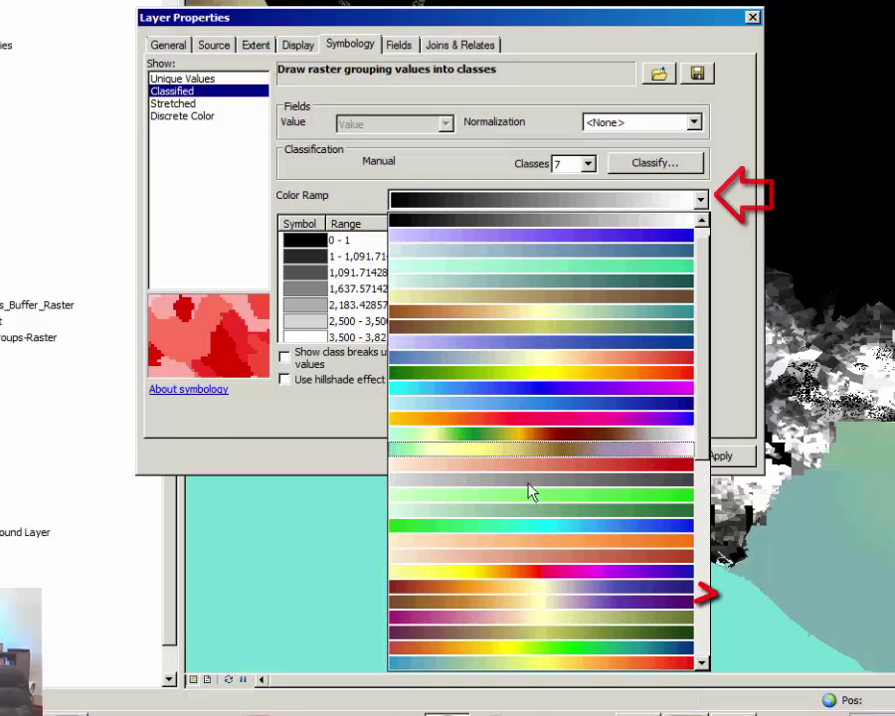
left_click(517, 590)
scroll(708, 320, "down", 1)
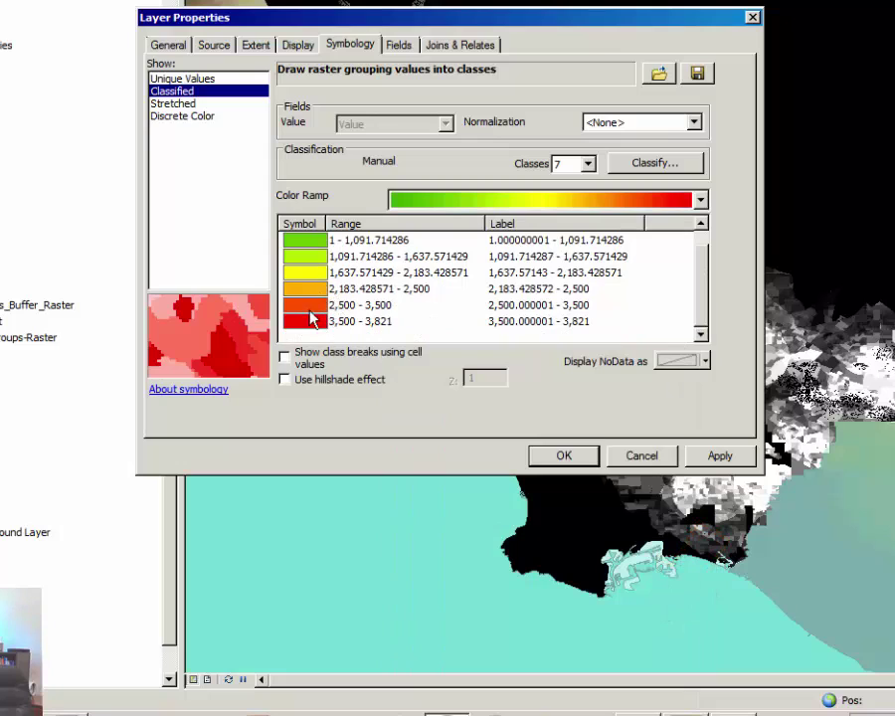
left_click(570, 459)
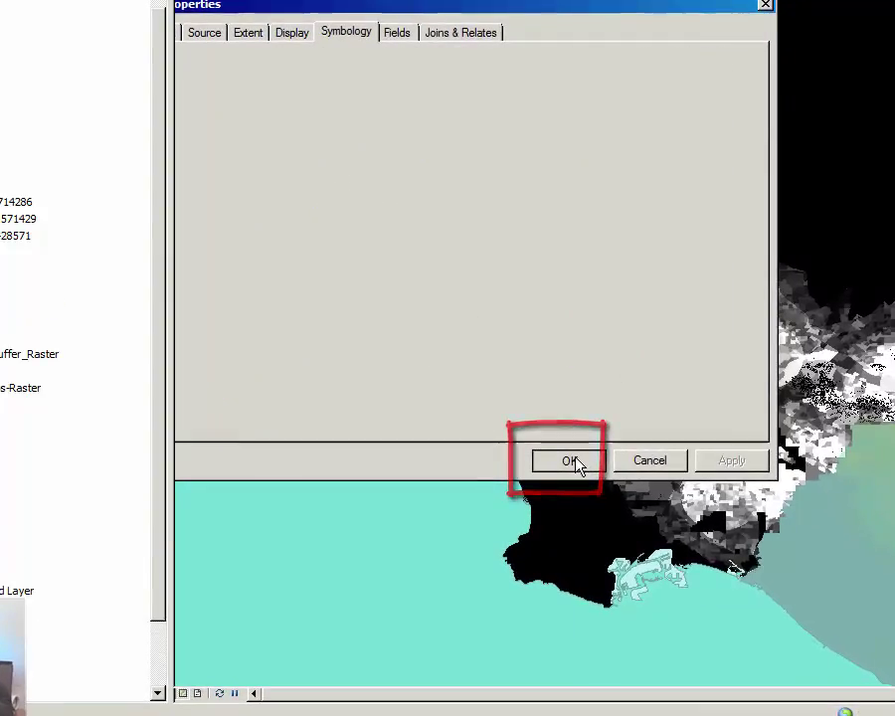